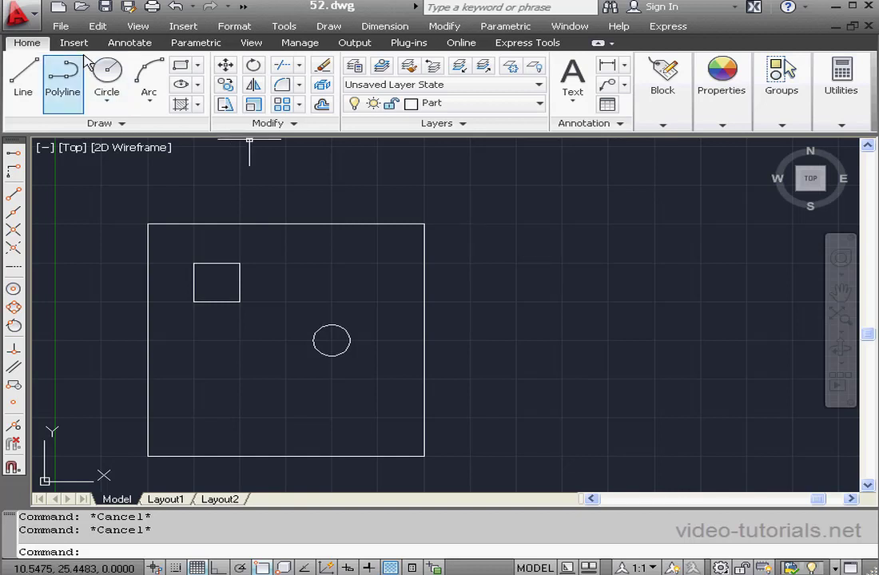
# - Add a horizontal linear dimension between the upper-left corners of the small square and the outer rectangle, placed above the rectangle
pyautogui.click(131, 43)
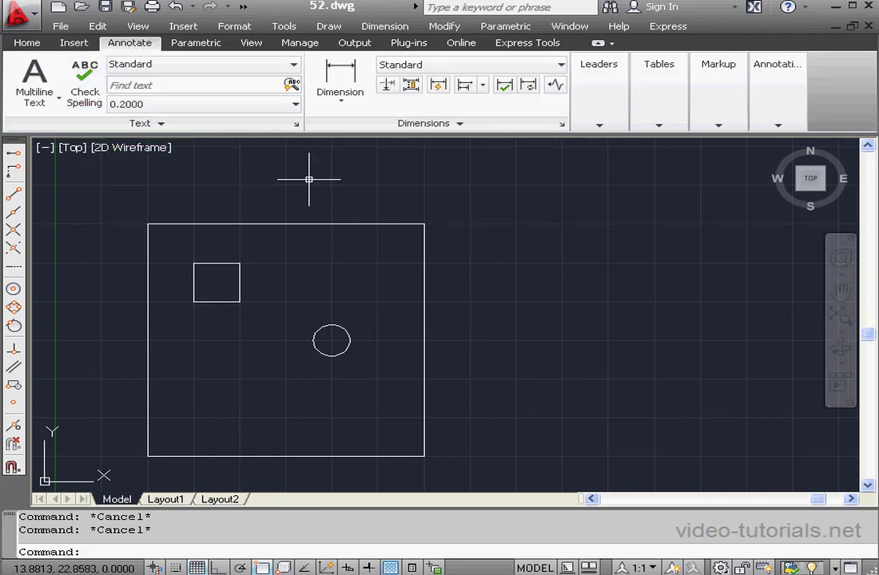
pyautogui.click(352, 106)
pyautogui.click(352, 134)
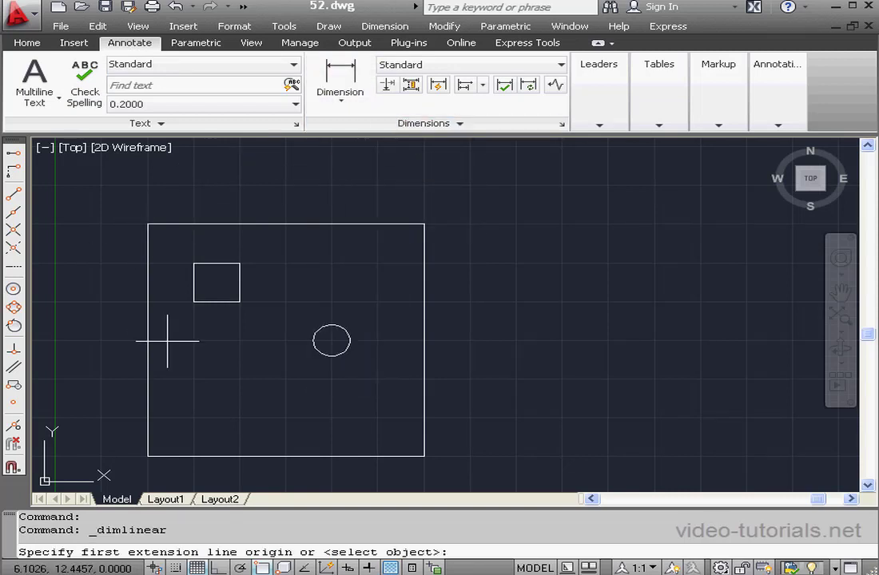
pyautogui.rightClick(263, 567)
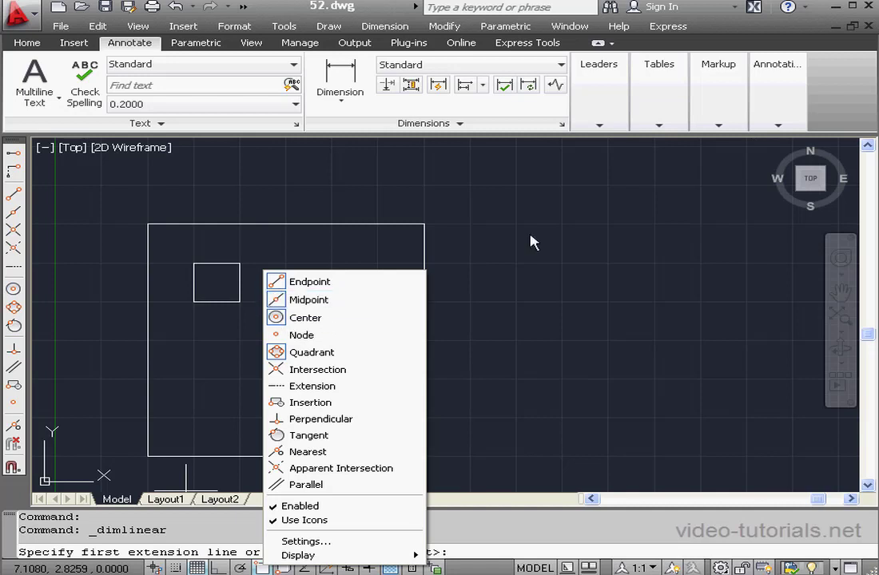
pyautogui.click(854, 94)
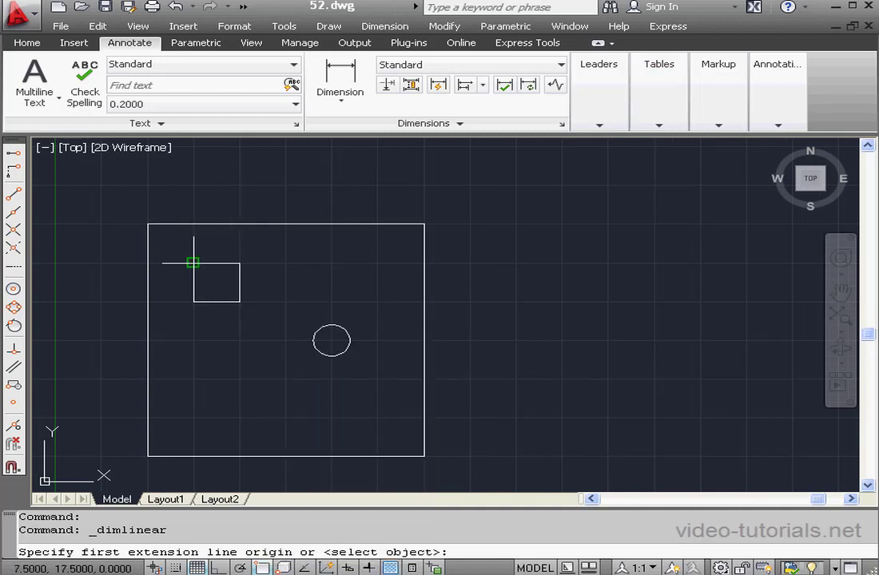
pyautogui.click(194, 267)
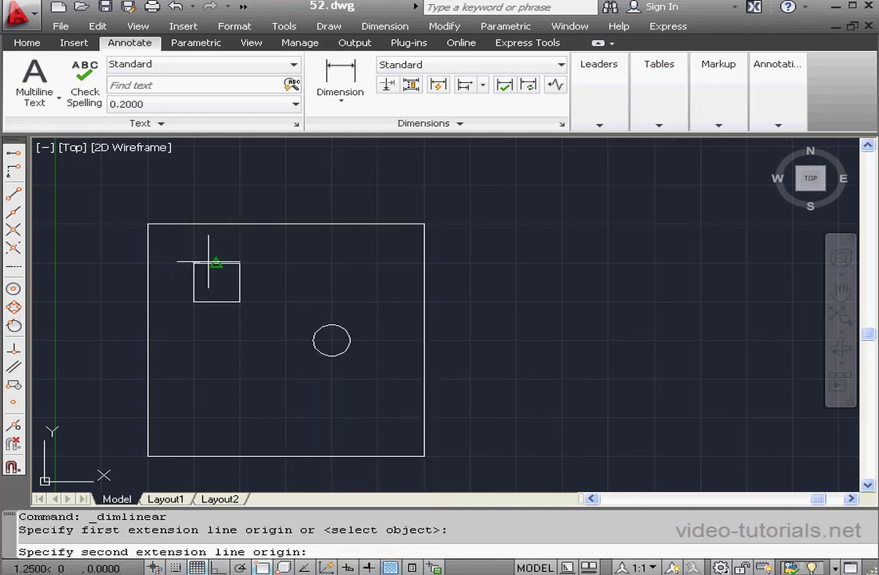
pyautogui.click(147, 224)
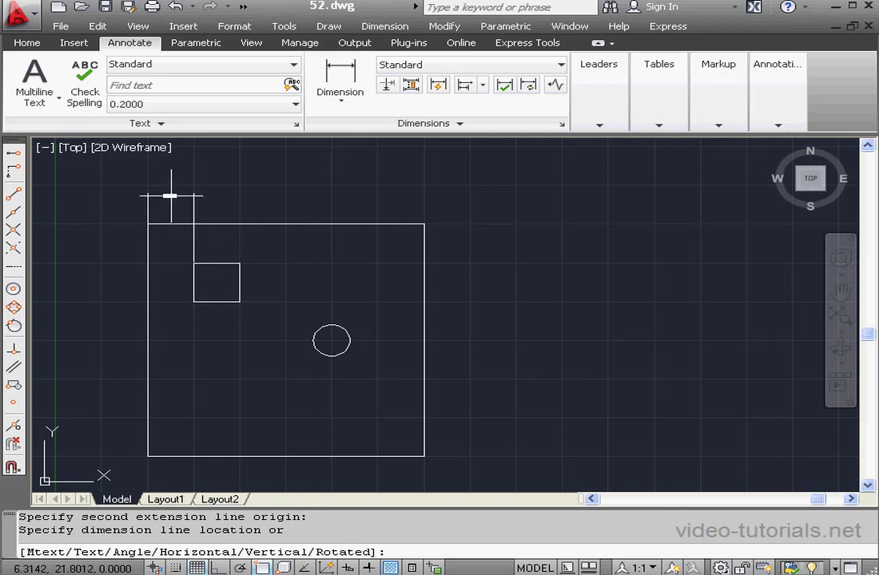
pyautogui.click(171, 195)
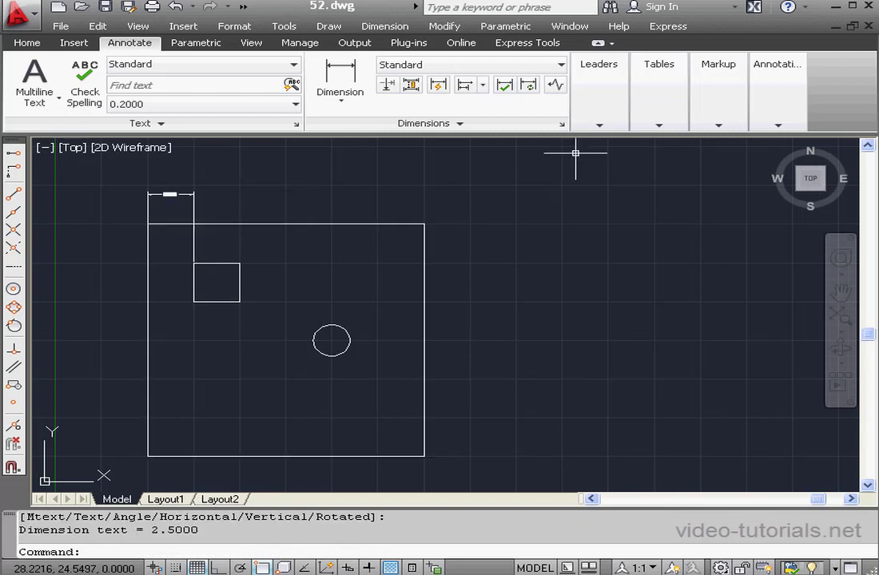
# - Modify the Standard dimension style to use a text height of 0.4 and a linear precision of 0.00
pyautogui.click(562, 123)
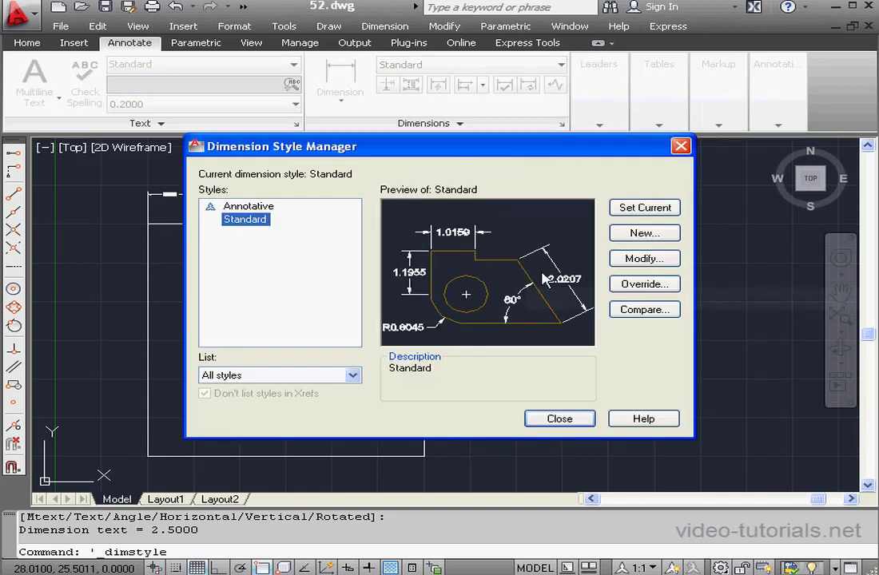
pyautogui.click(645, 258)
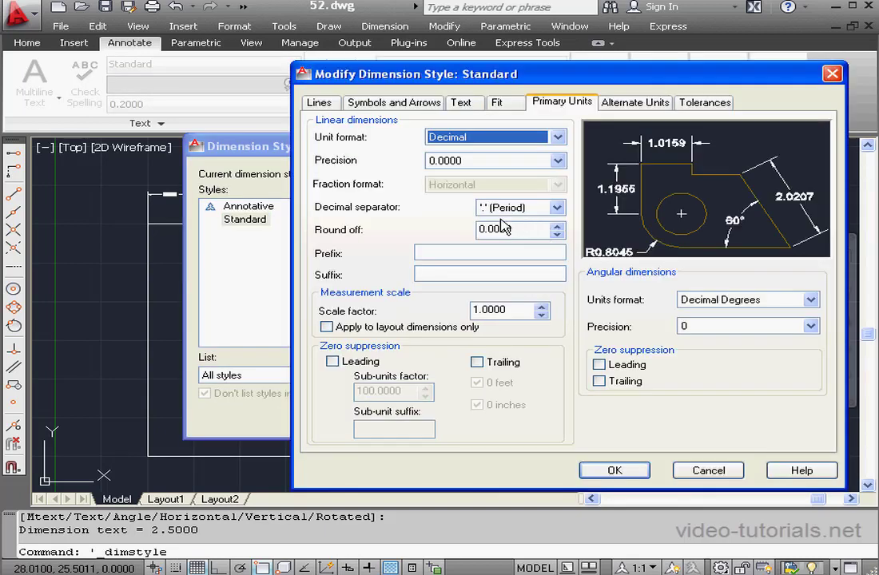
pyautogui.click(464, 103)
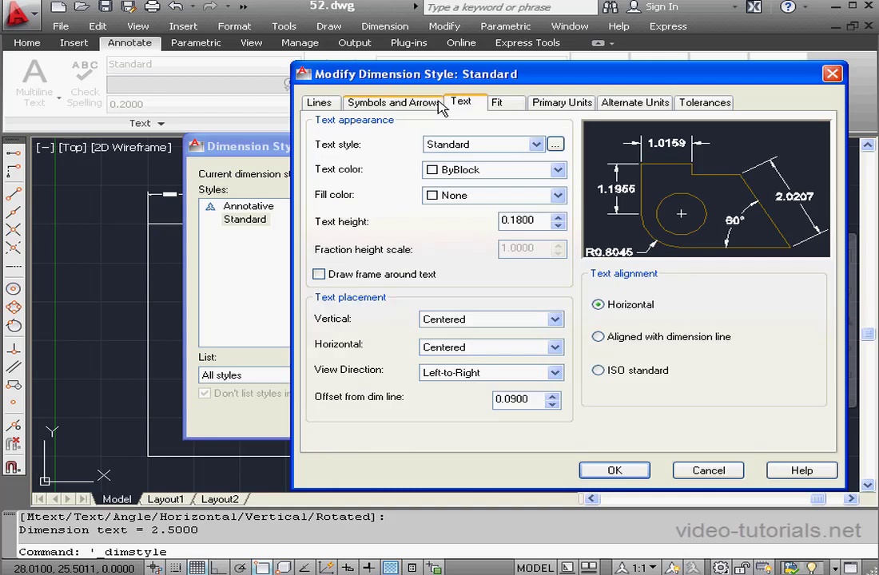
pyautogui.moveTo(517, 219); pyautogui.dragTo(509, 219)
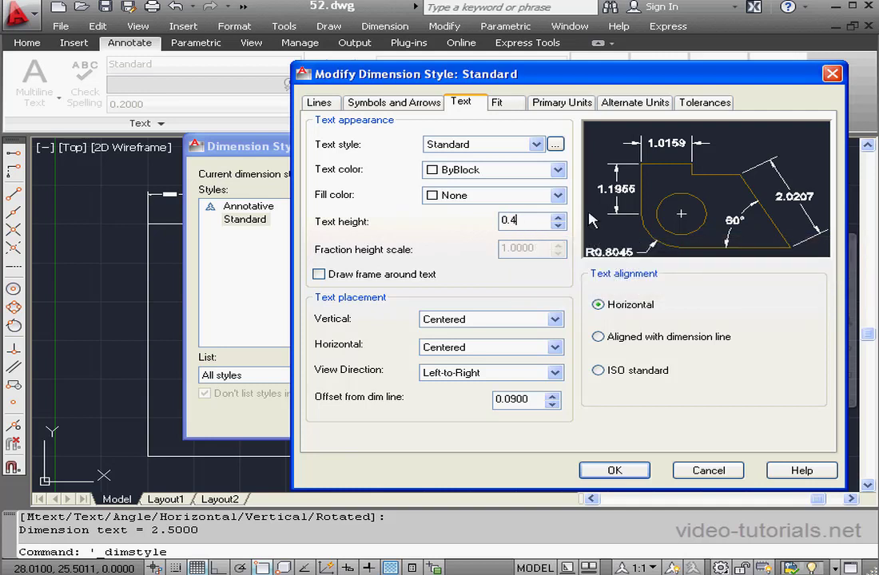
pyautogui.click(582, 103)
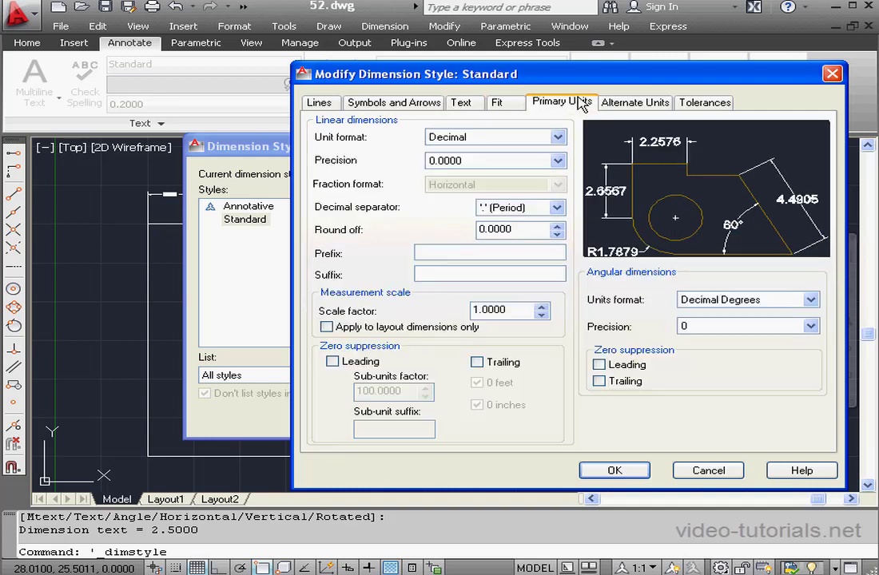
pyautogui.click(559, 161)
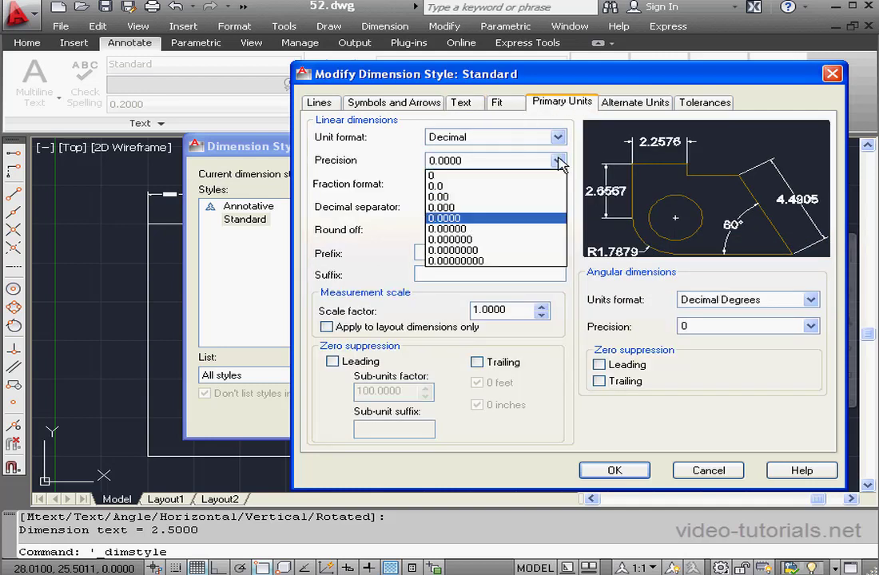
pyautogui.click(502, 196)
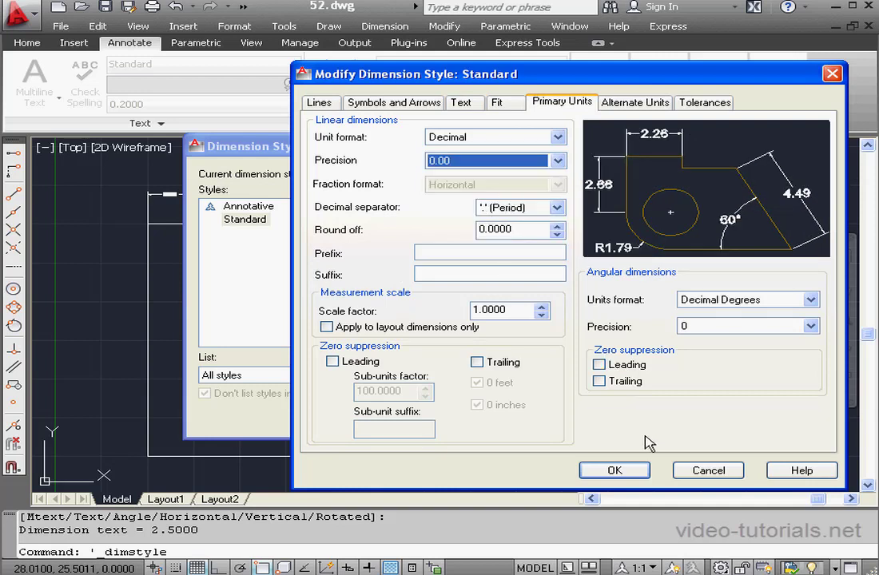
pyautogui.click(643, 474)
pyautogui.click(572, 422)
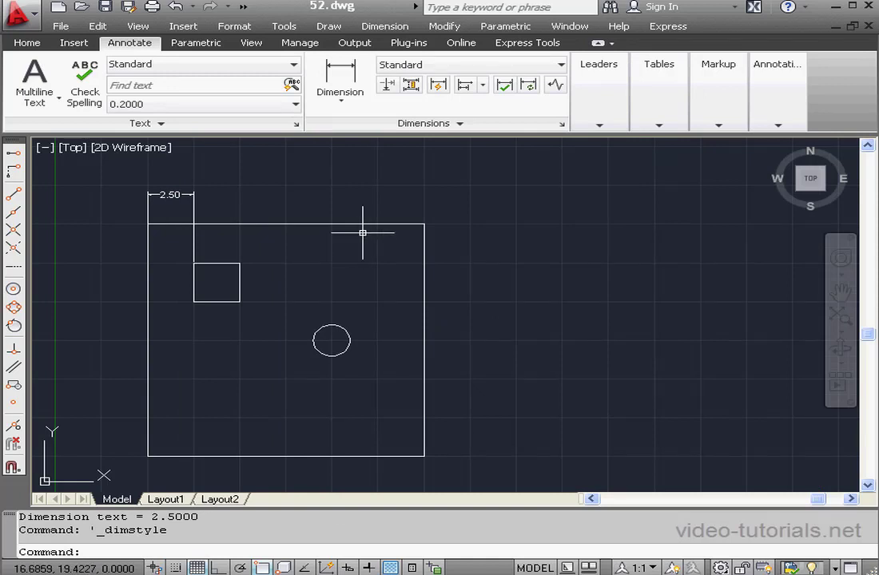
# - Move the horizontal dimension to the DIM layer and make DIM the current layer
pyautogui.click(27, 42)
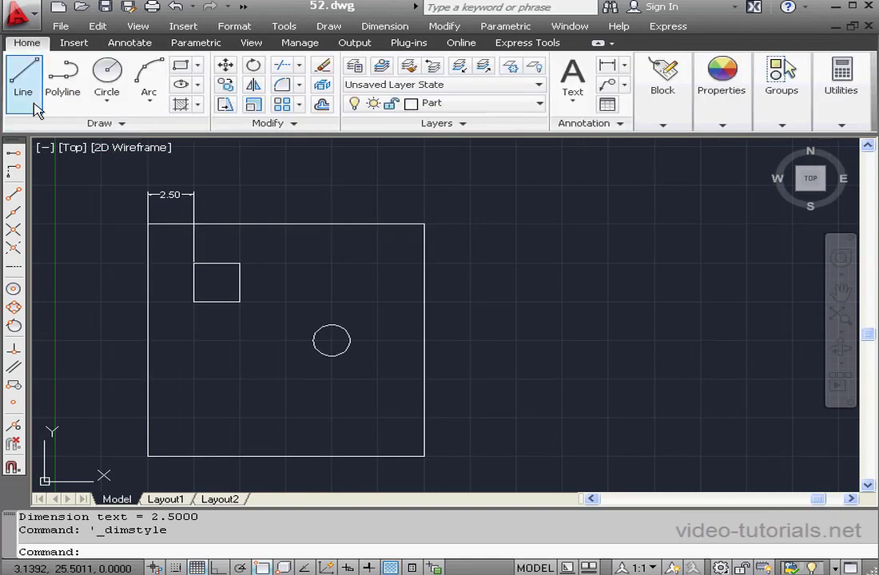
pyautogui.click(175, 197)
pyautogui.click(175, 195)
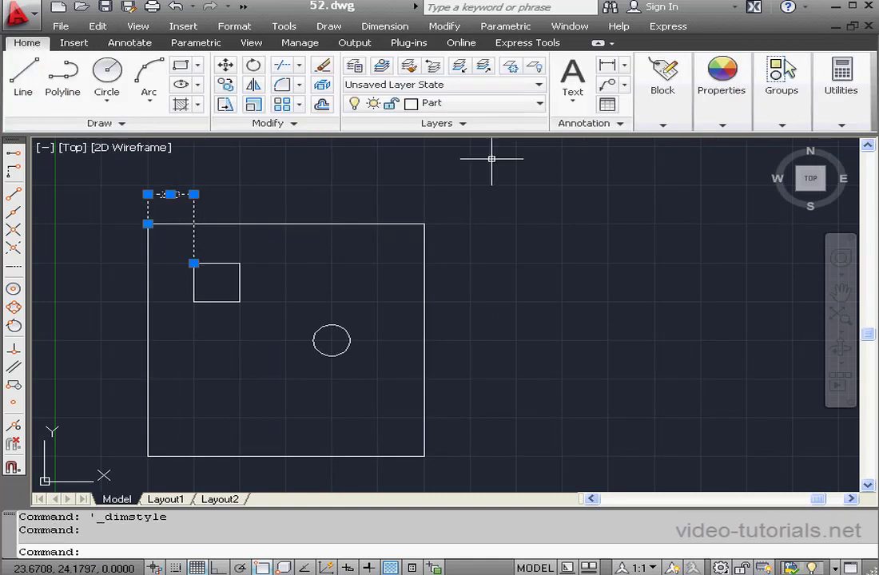
pyautogui.click(540, 105)
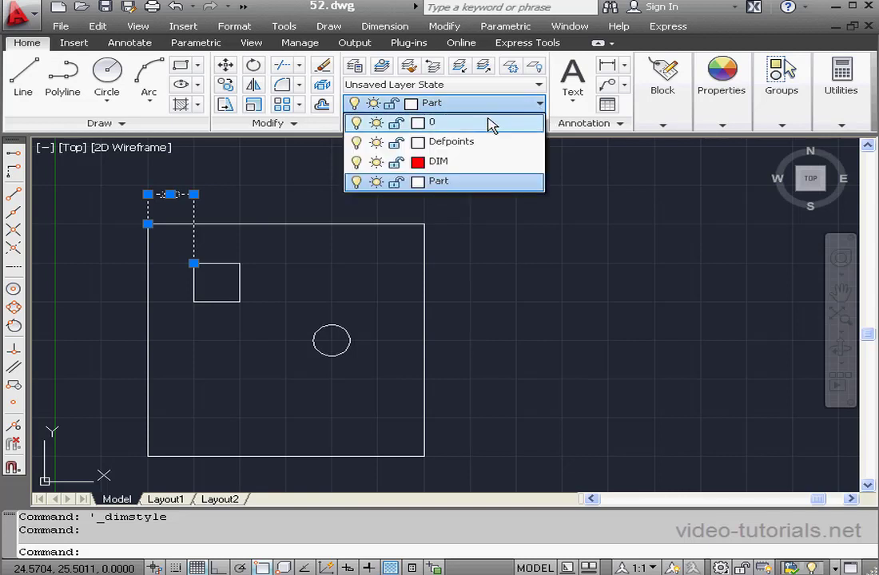
pyautogui.click(465, 167)
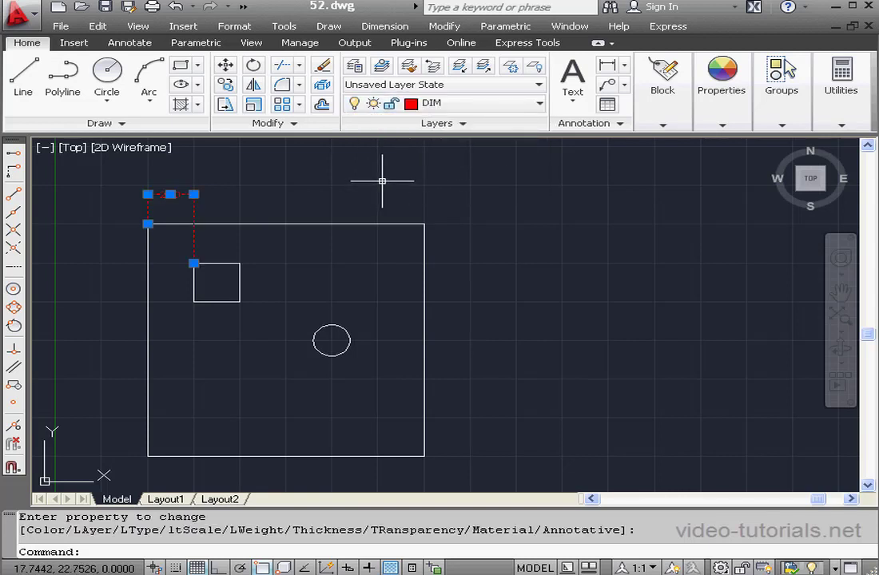
pyautogui.press('Escape')
pyautogui.click(488, 104)
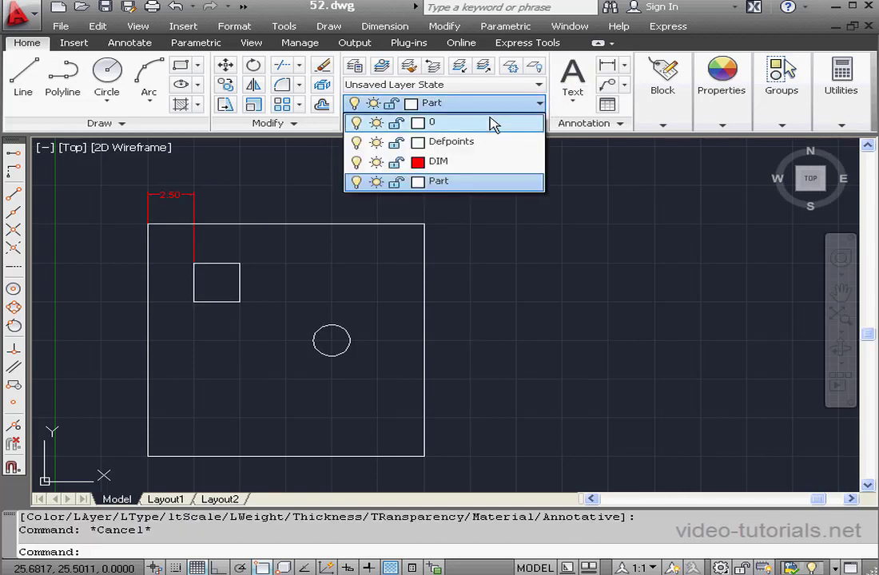
pyautogui.click(470, 162)
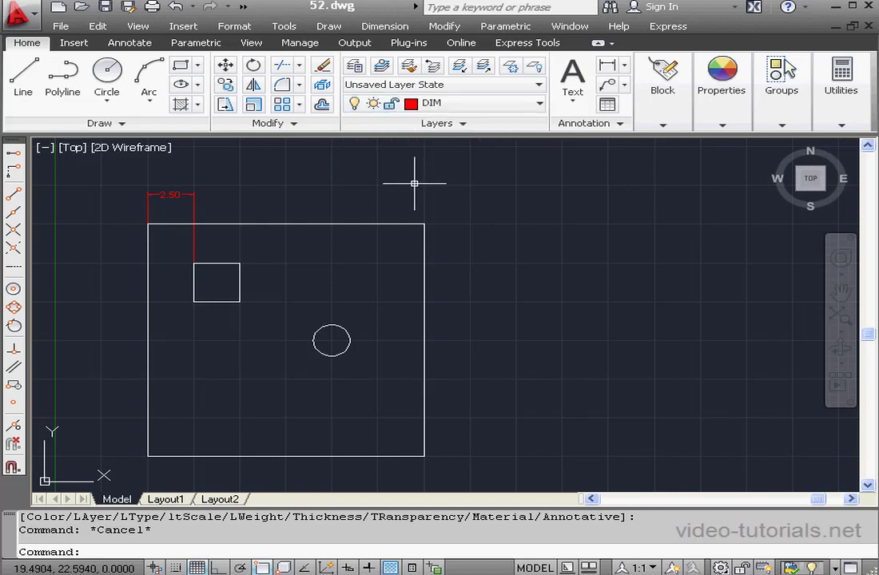
# - Add a vertical linear dimension between the upper-left corners of the small square and the outer rectangle, placed left of the rectangle
pyautogui.click(129, 42)
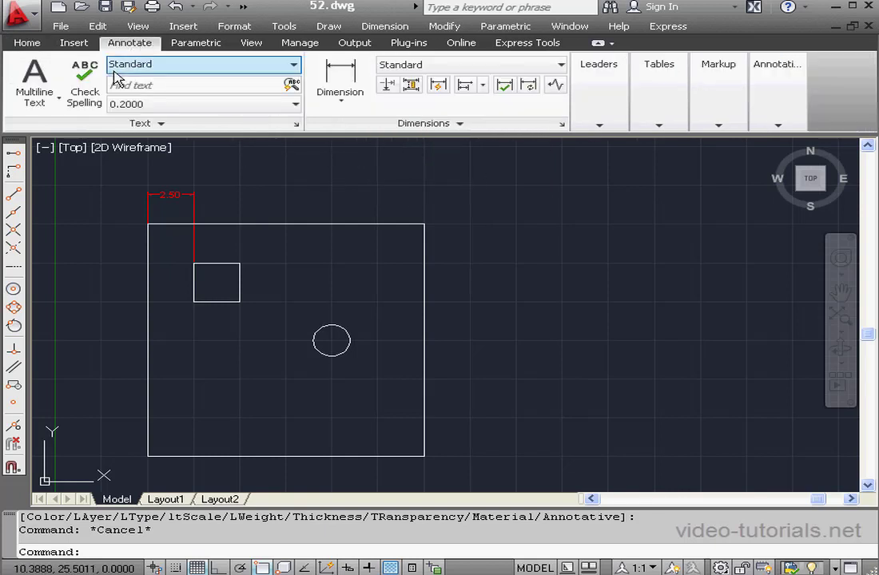
pyautogui.click(338, 89)
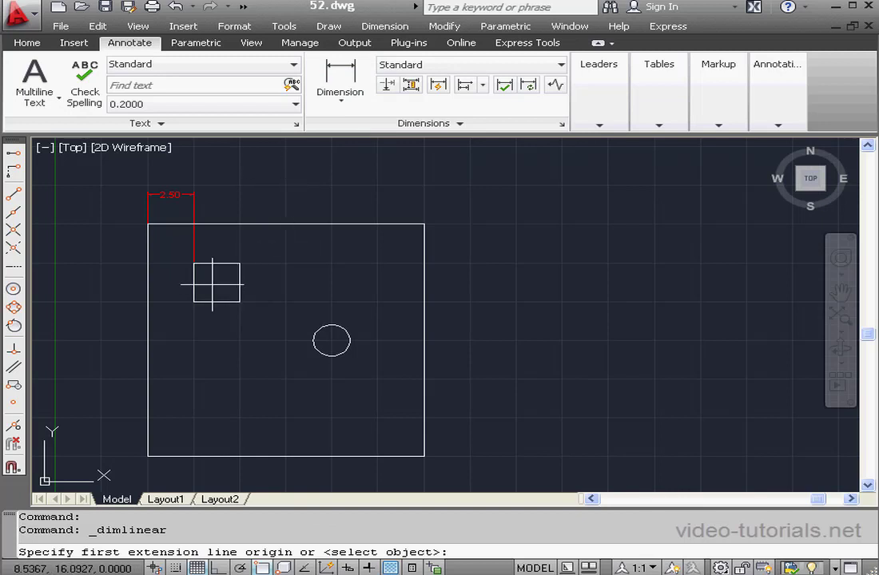
pyautogui.click(193, 265)
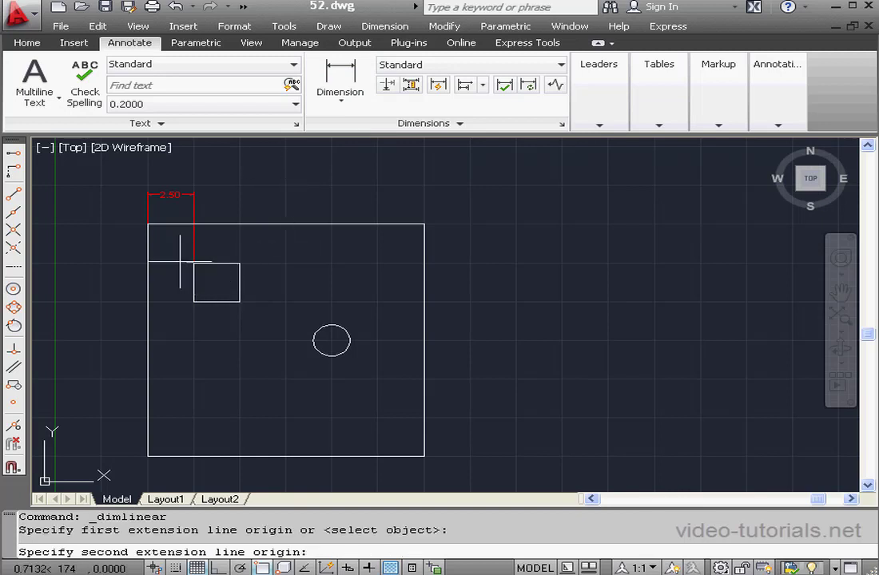
pyautogui.click(147, 224)
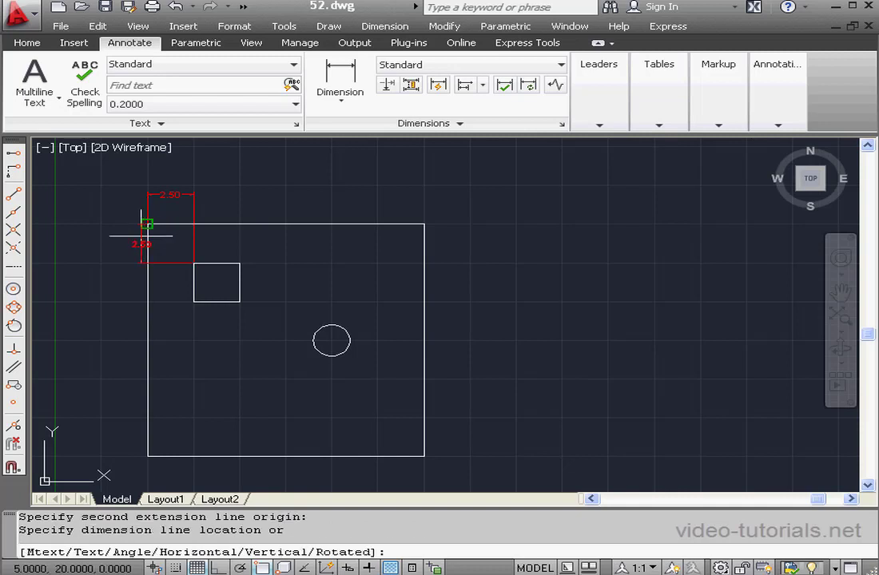
pyautogui.click(130, 243)
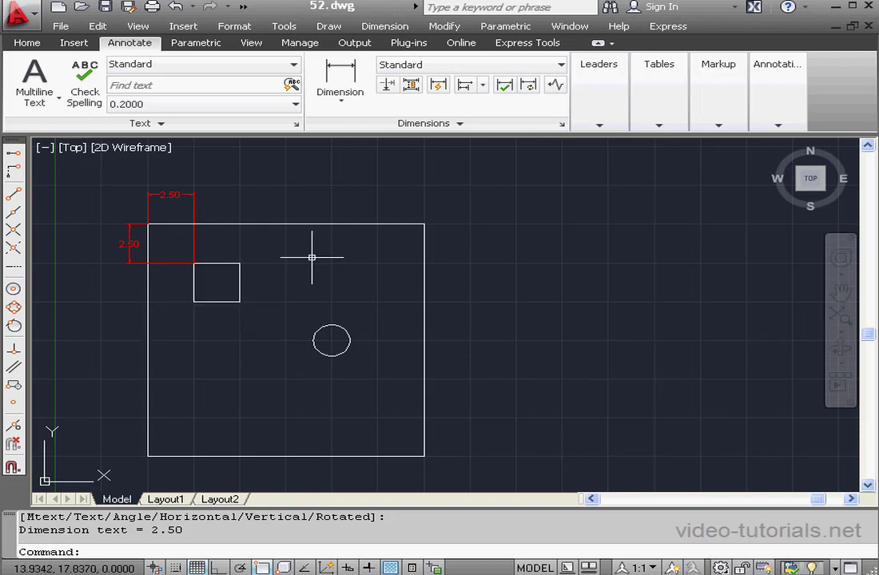
# - Dimension the small square's width along its bottom edge, placing the dimension just below the square
pyautogui.click(345, 86)
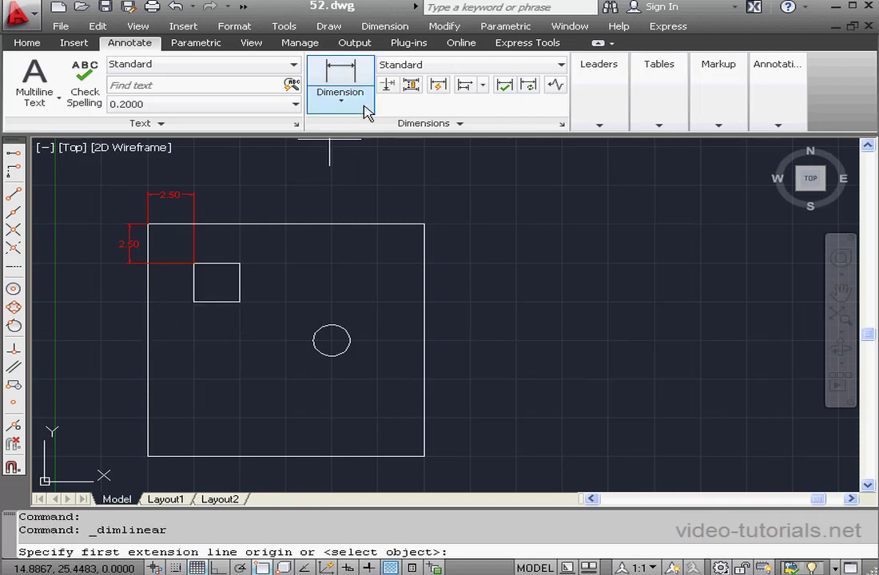
pyautogui.click(193, 302)
pyautogui.click(239, 302)
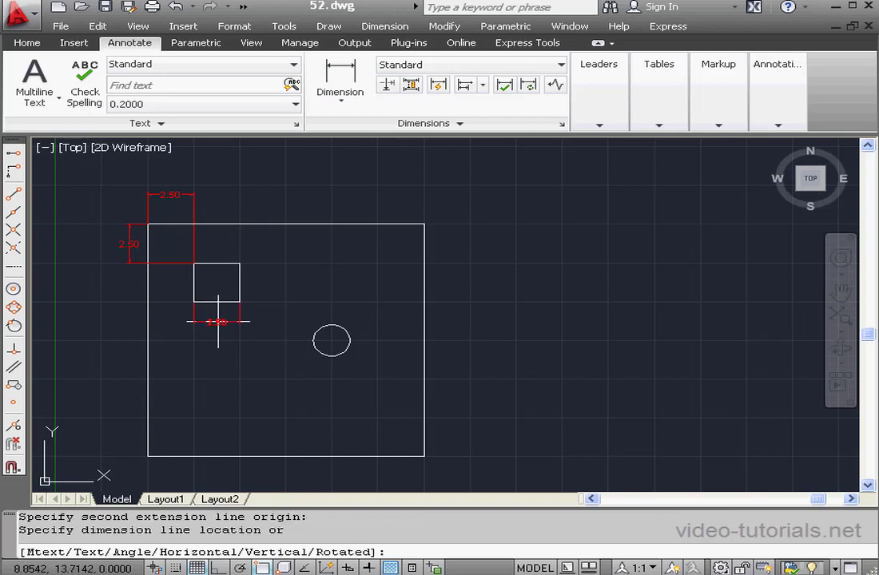
pyautogui.click(217, 317)
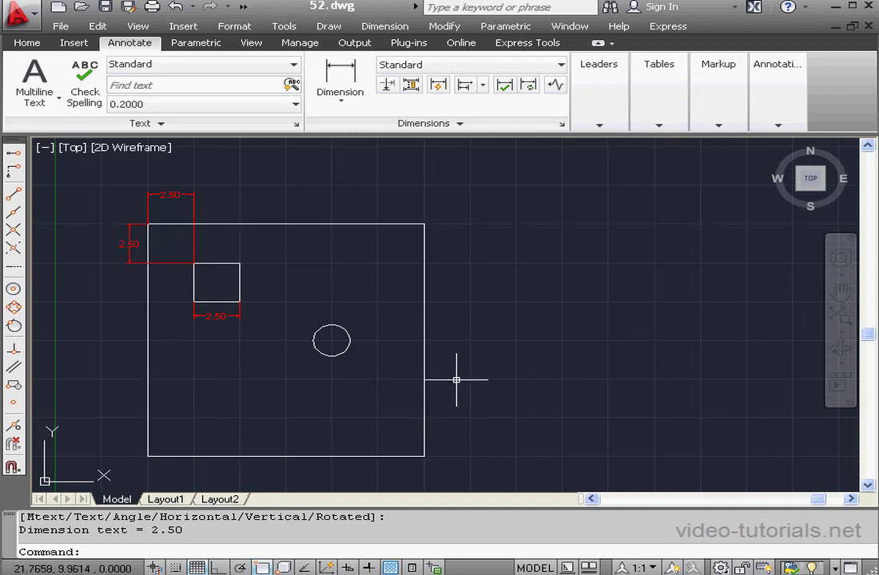
# - Copy the outer rectangle to the clipboard and paste it with its insertion point at 25,5
pyautogui.click(424, 377)
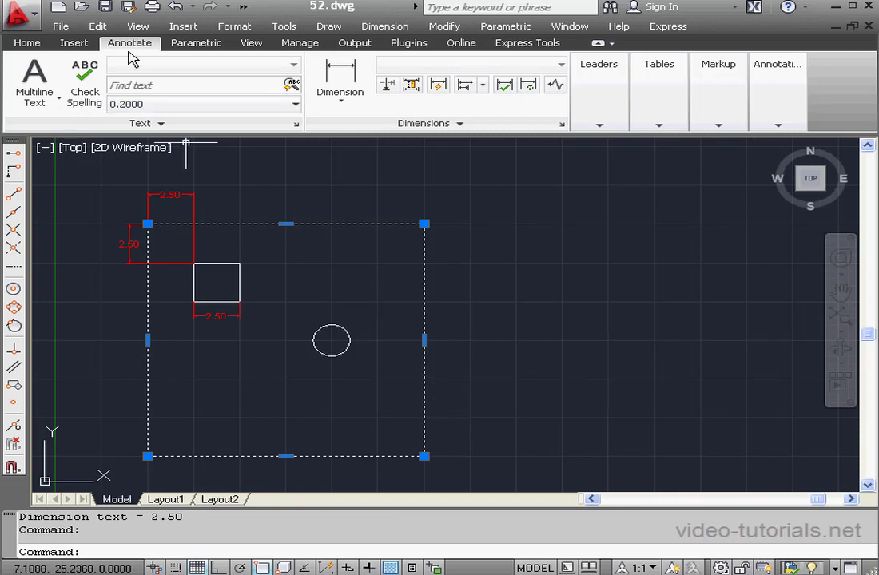
pyautogui.click(99, 29)
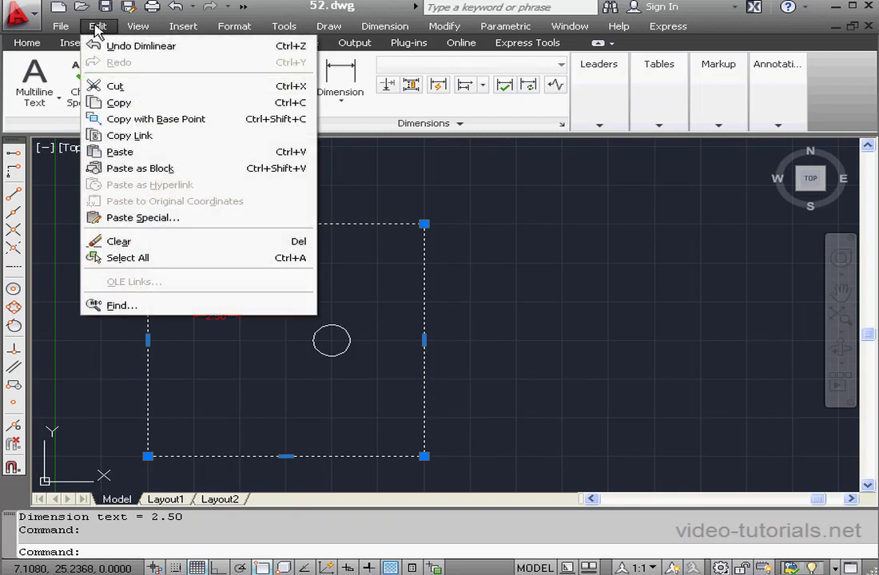
pyautogui.click(133, 103)
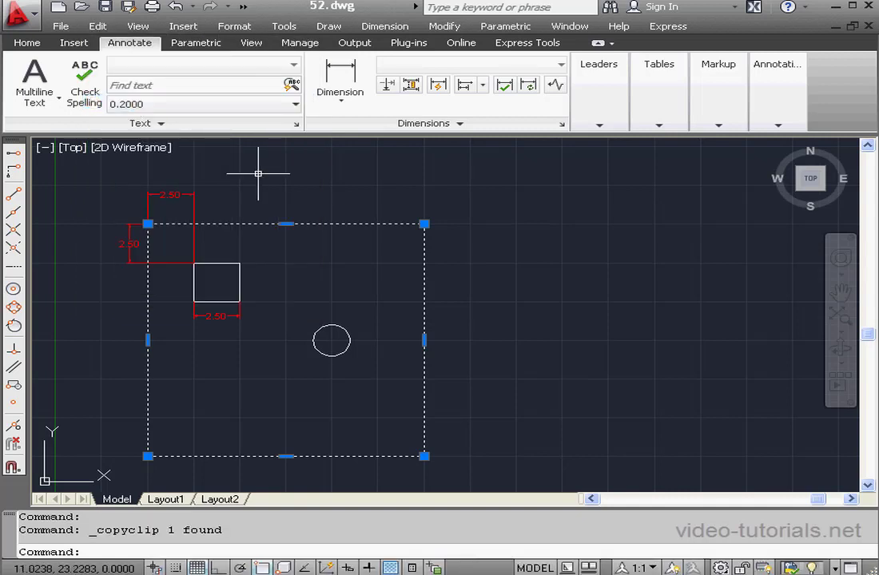
pyautogui.click(97, 27)
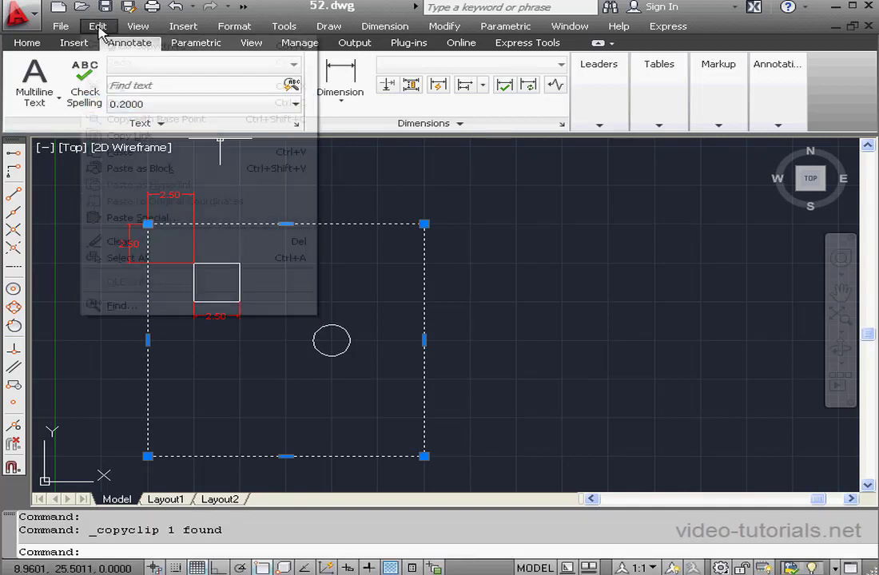
pyautogui.click(120, 151)
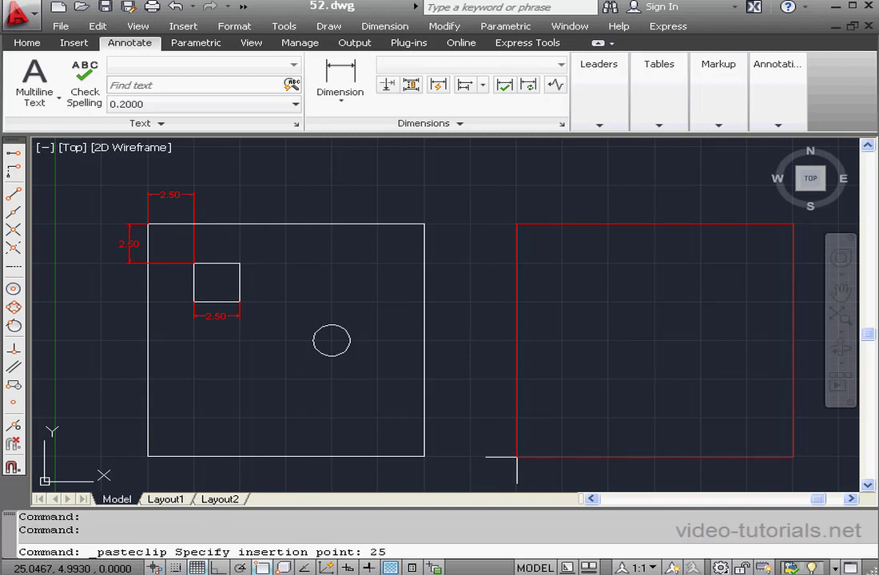
pyautogui.press('Return')
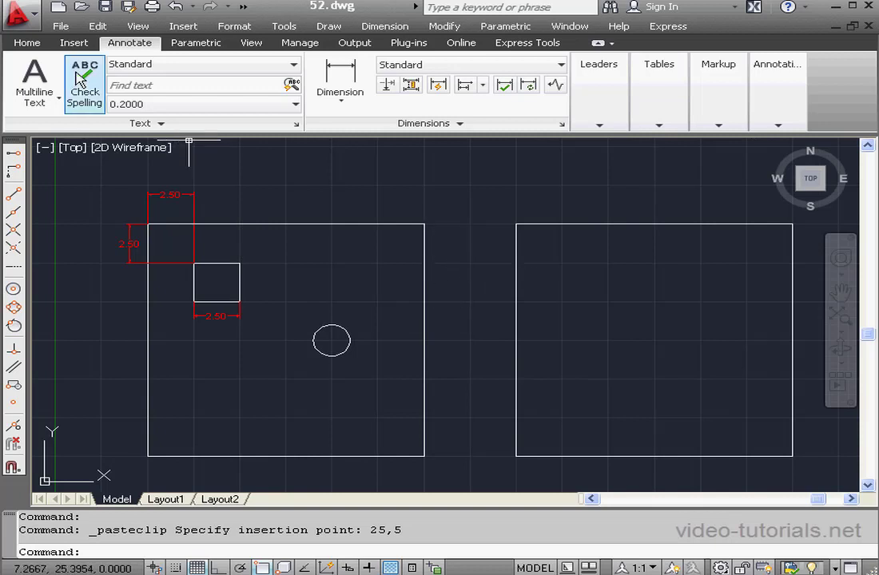
# - Explode the pasted rectangle into separate lines and check that its left edge selects on its own
pyautogui.click(29, 43)
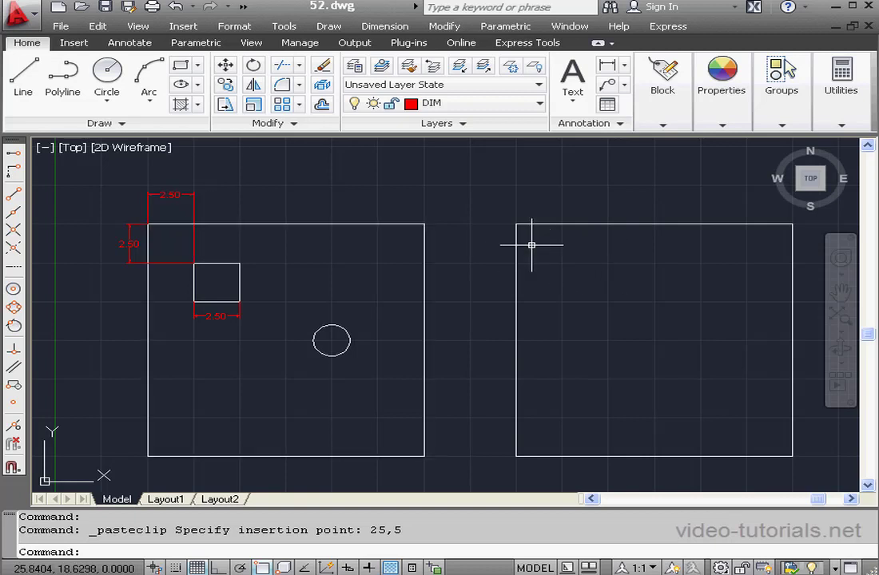
pyautogui.click(328, 92)
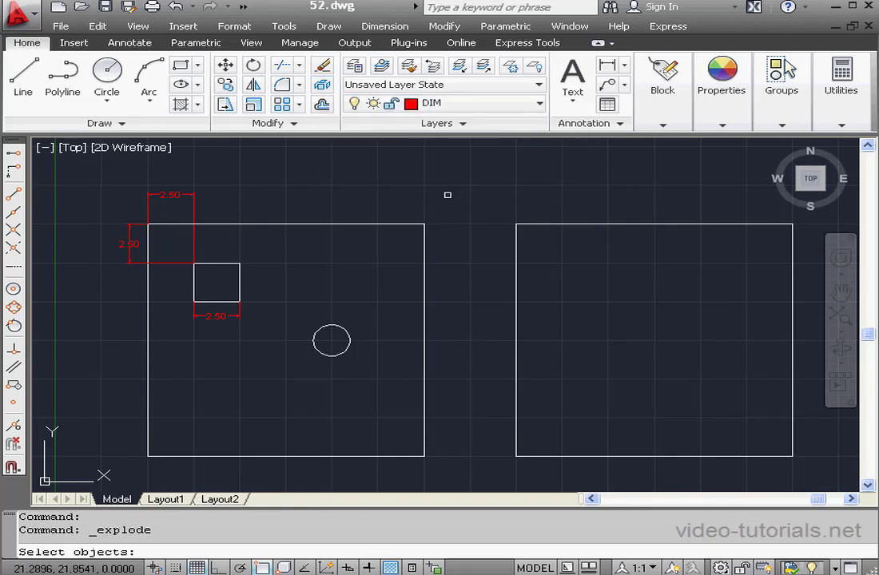
pyautogui.click(516, 266)
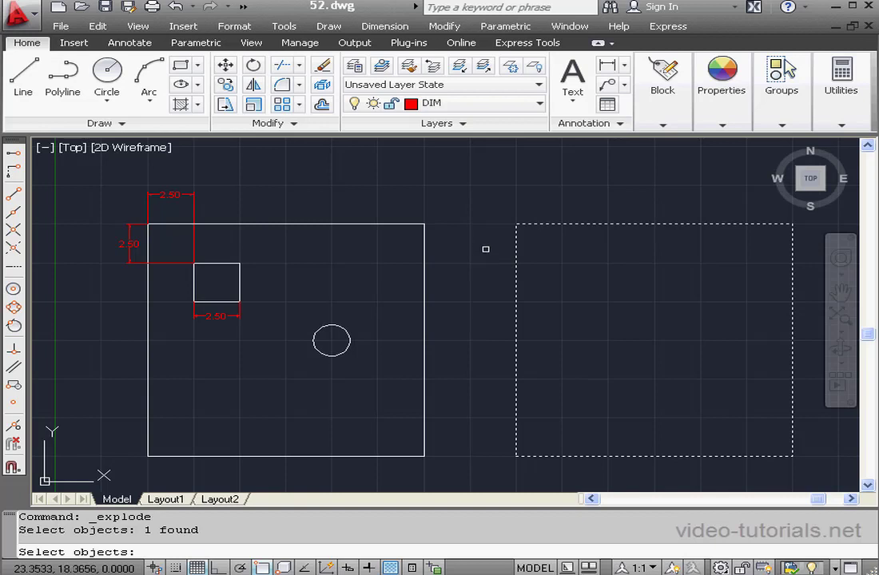
pyautogui.press('Return')
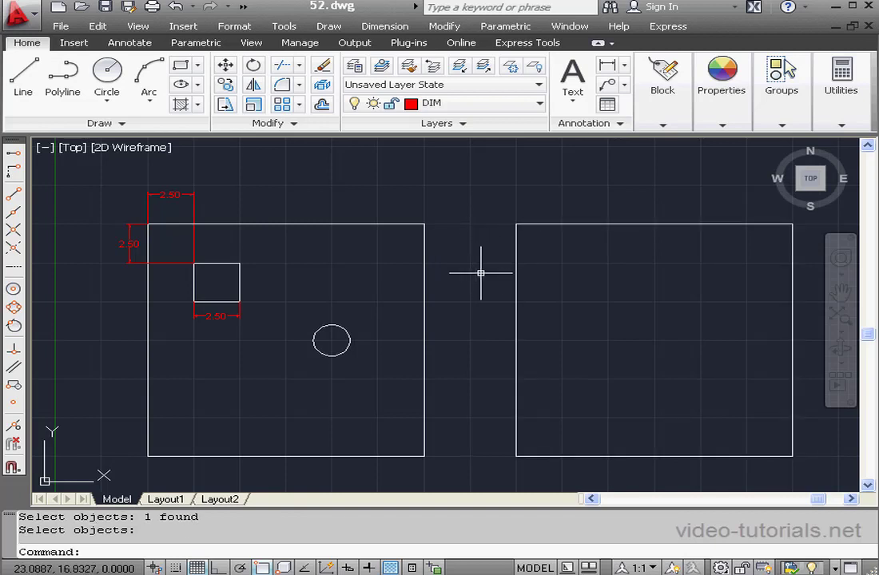
pyautogui.click(516, 275)
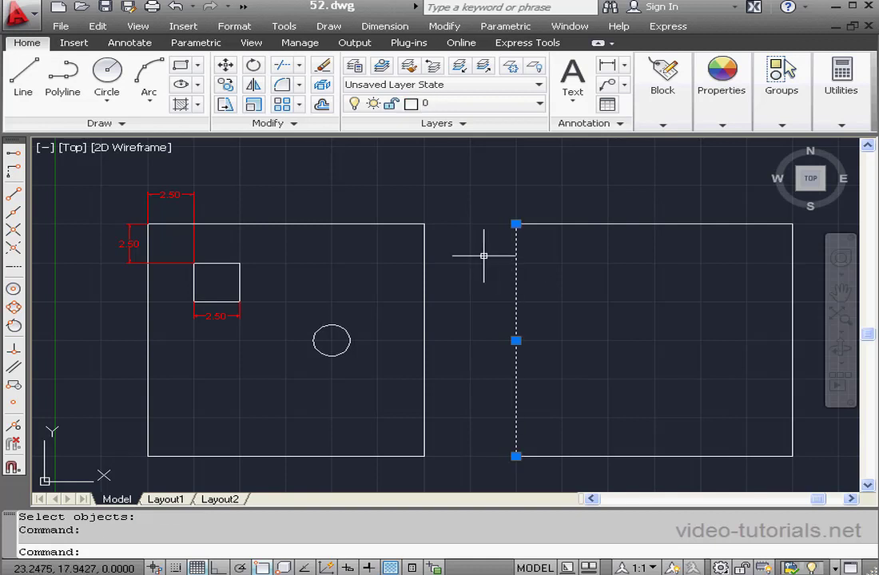
pyautogui.press('Escape')
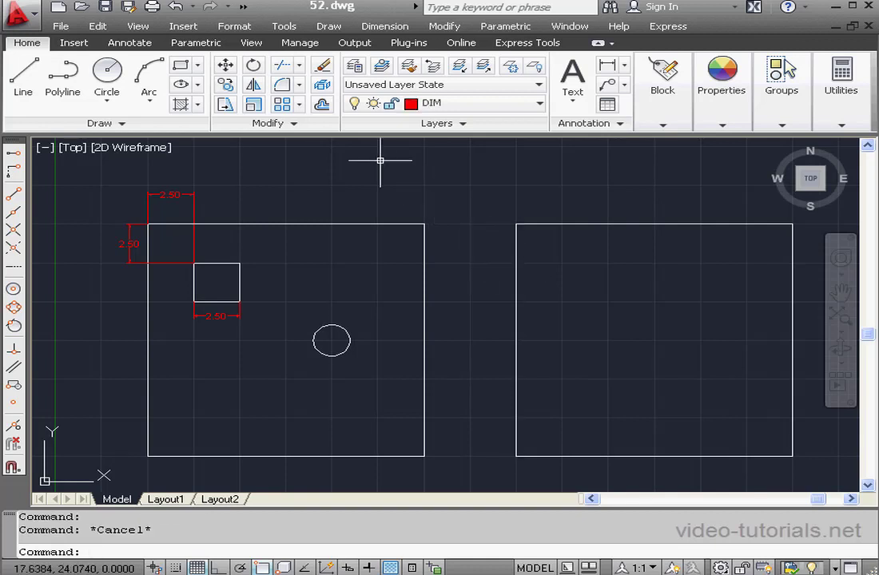
# - Offset the left and top edges of the exploded rectangle inward by 2.5
pyautogui.click(322, 105)
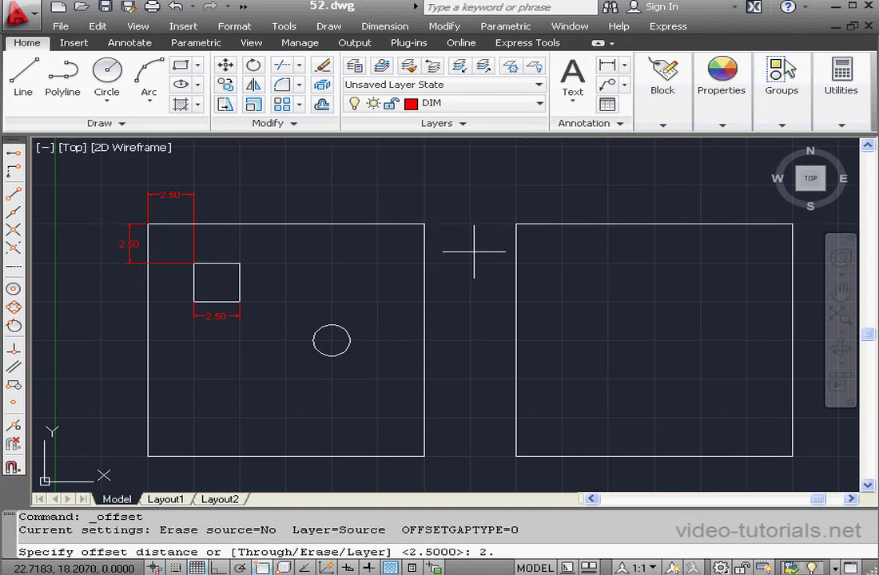
pyautogui.press('Return')
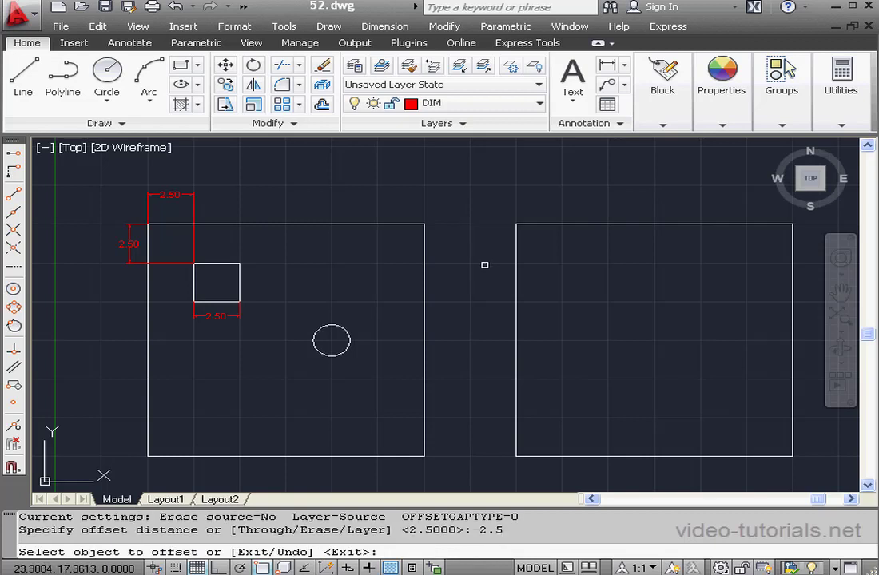
pyautogui.click(516, 266)
pyautogui.click(563, 279)
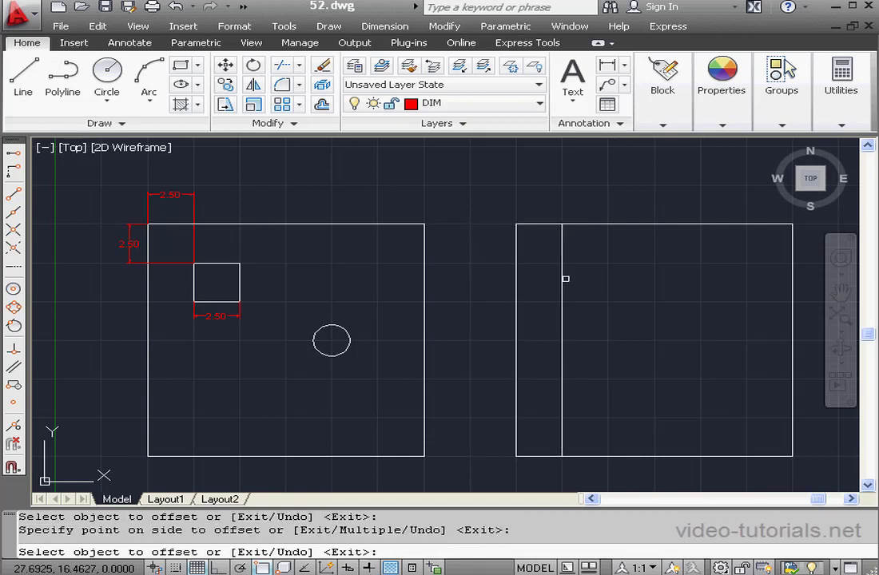
pyautogui.click(627, 225)
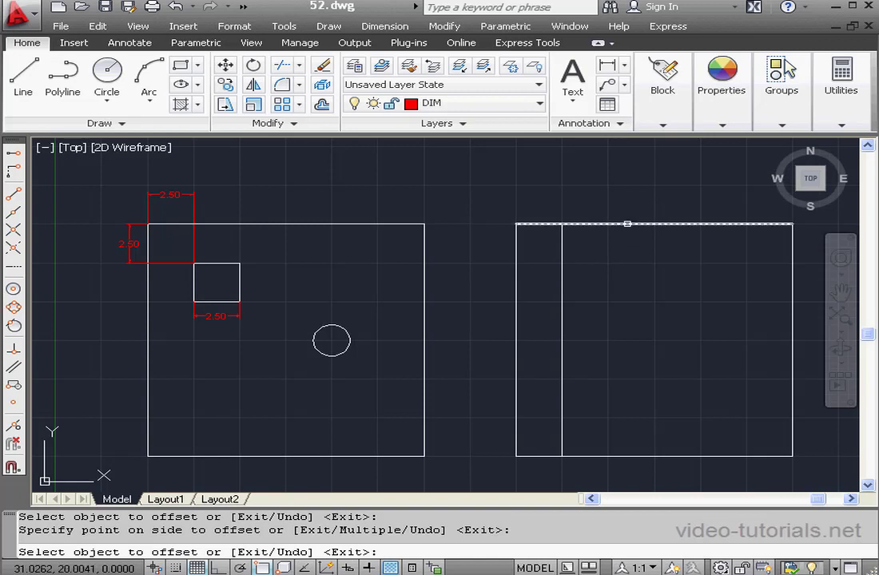
pyautogui.click(622, 265)
pyautogui.rightClick(589, 252)
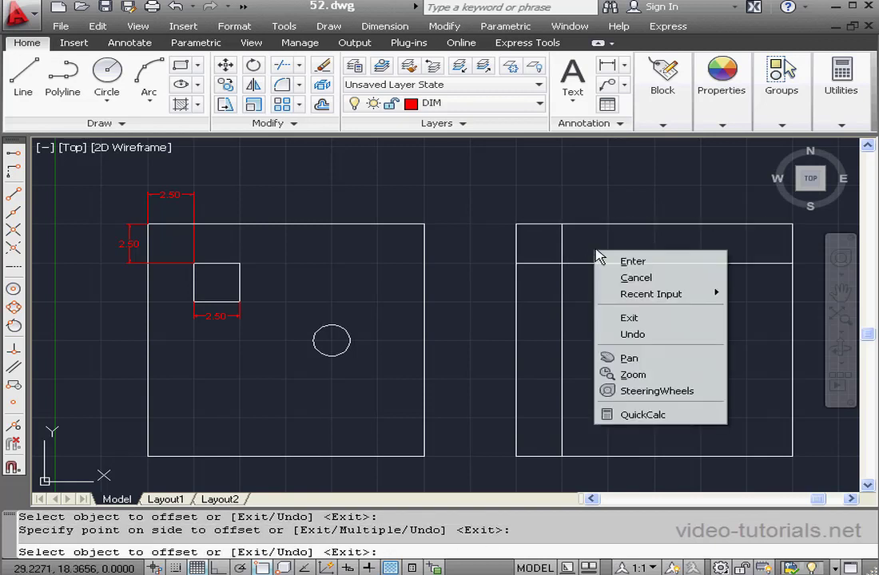
pyautogui.click(642, 260)
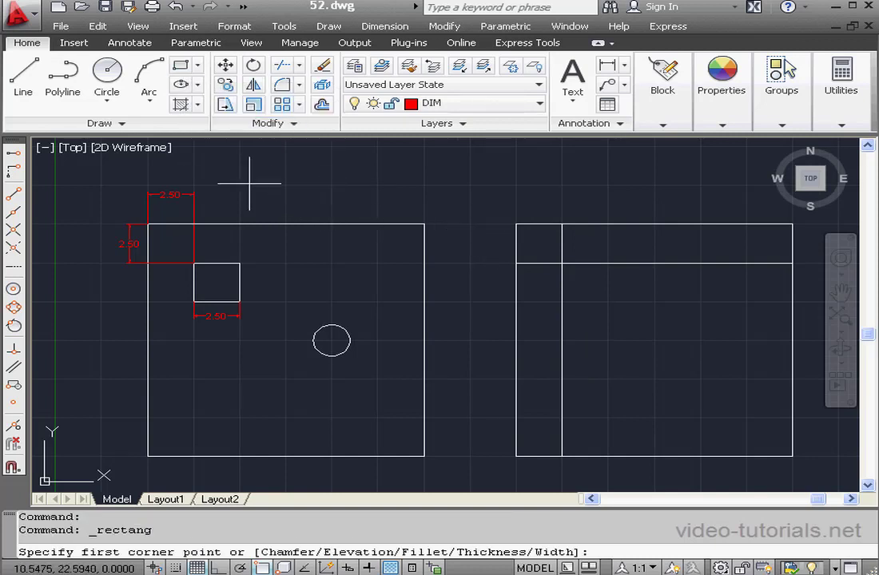
# - Draw a 2.5 by 2.5 rectangle from the intersection of the two offset lines, extending down and to the right
pyautogui.click(12, 229)
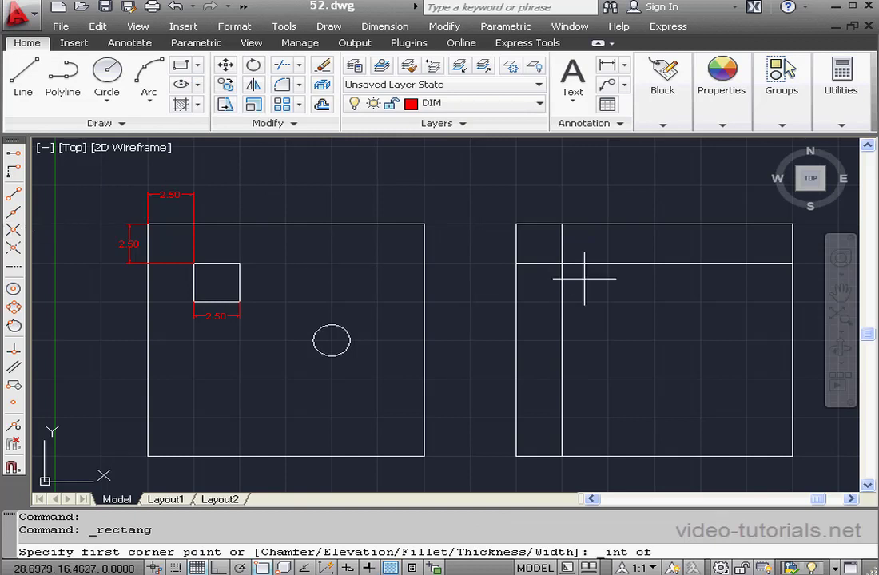
pyautogui.click(562, 261)
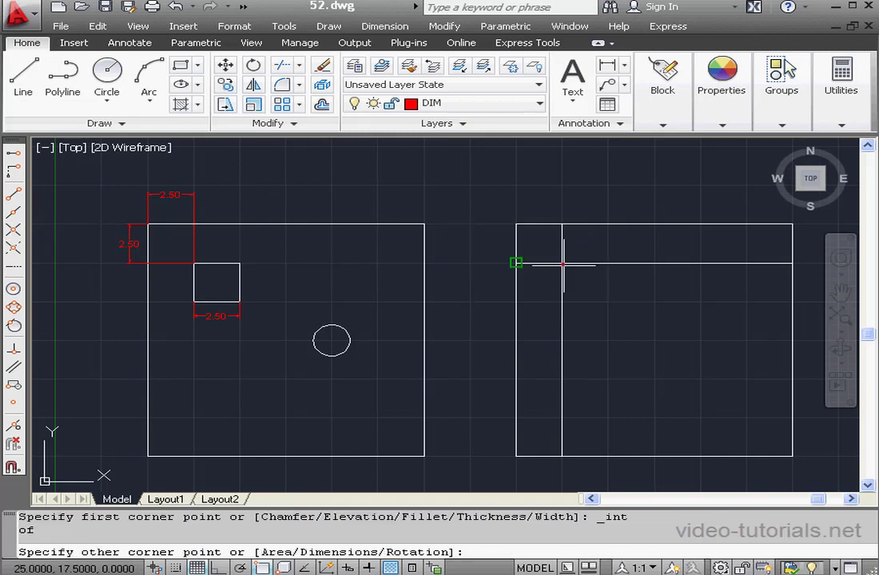
pyautogui.rightClick(611, 295)
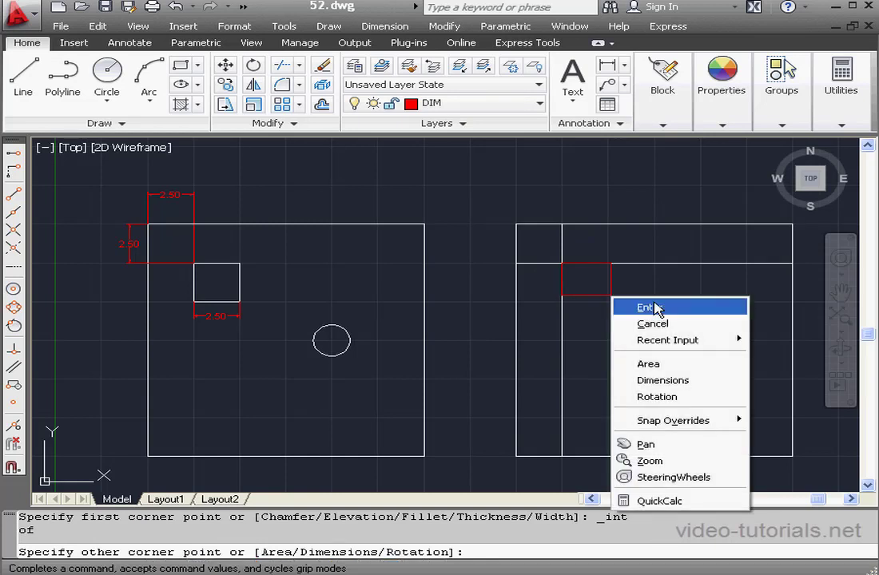
pyautogui.click(663, 380)
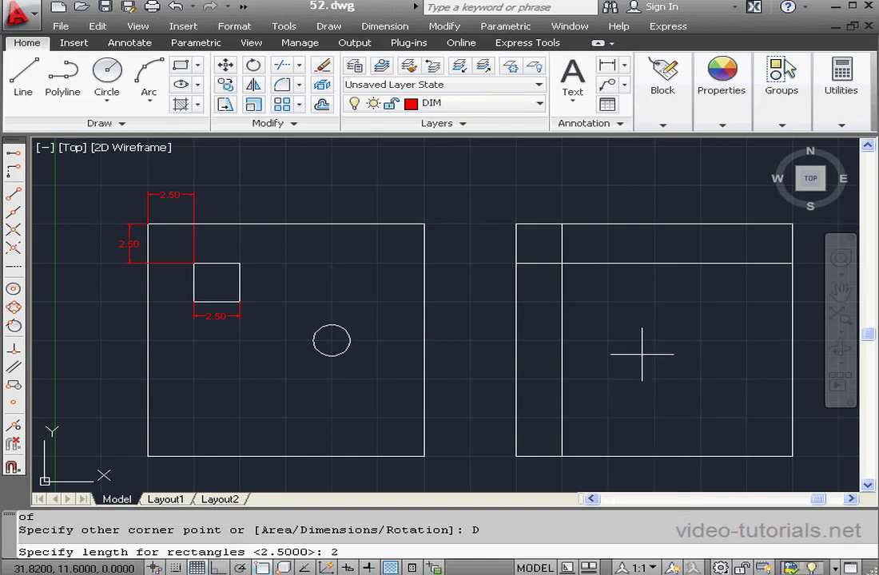
pyautogui.write('2.5')
pyautogui.press('Return')
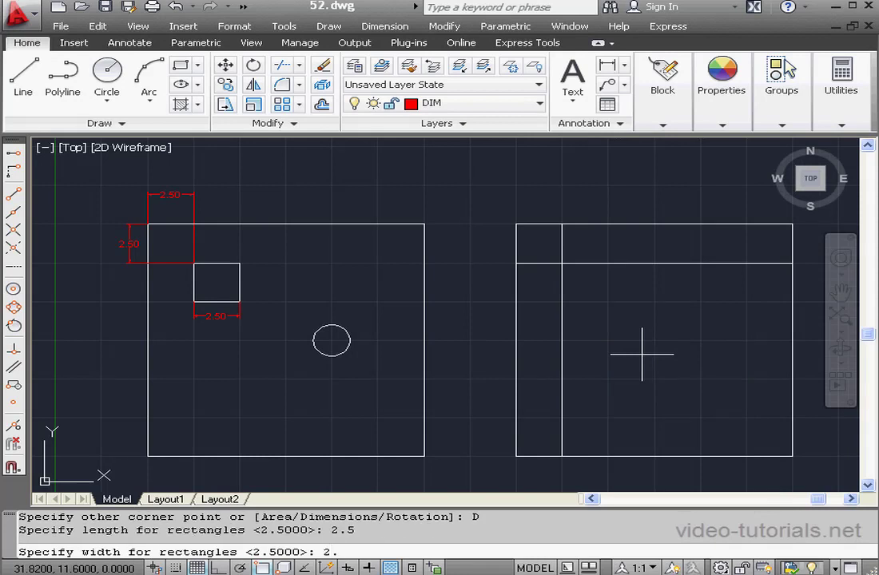
pyautogui.press('Return')
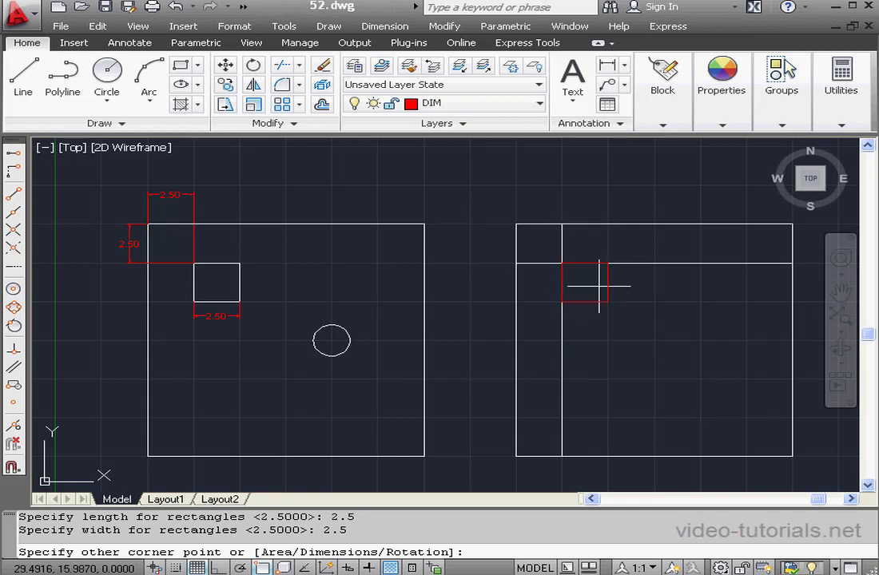
pyautogui.click(639, 285)
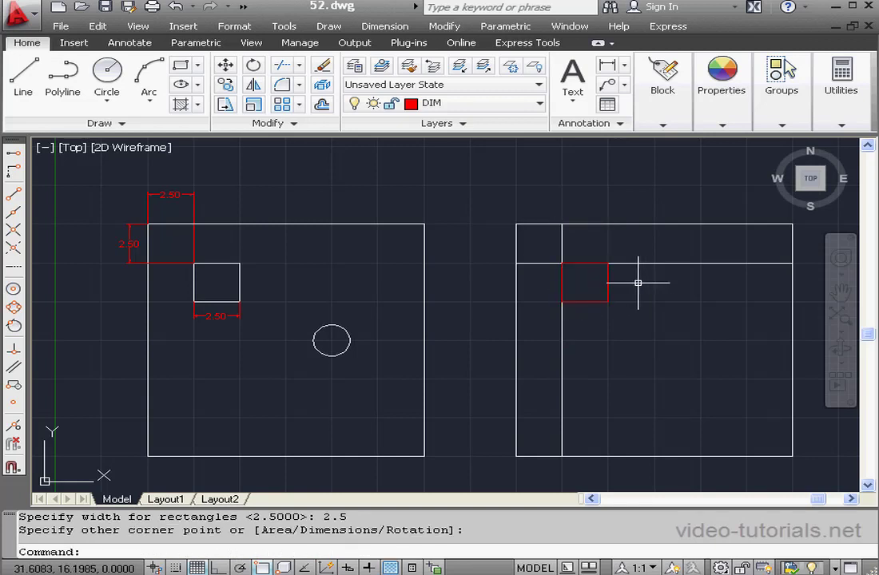
# - Move the new small square to the Part layer and make Part the current layer
pyautogui.click(608, 284)
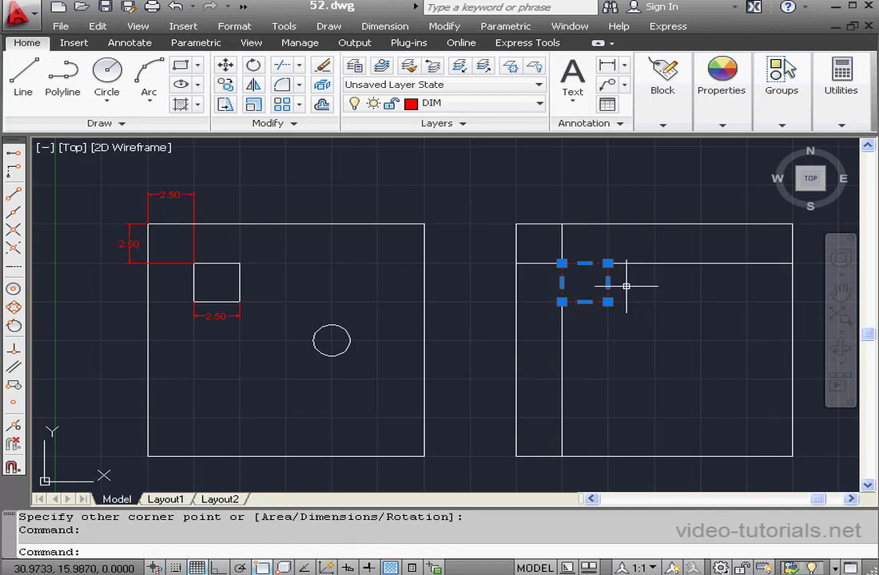
pyautogui.click(527, 104)
pyautogui.click(475, 182)
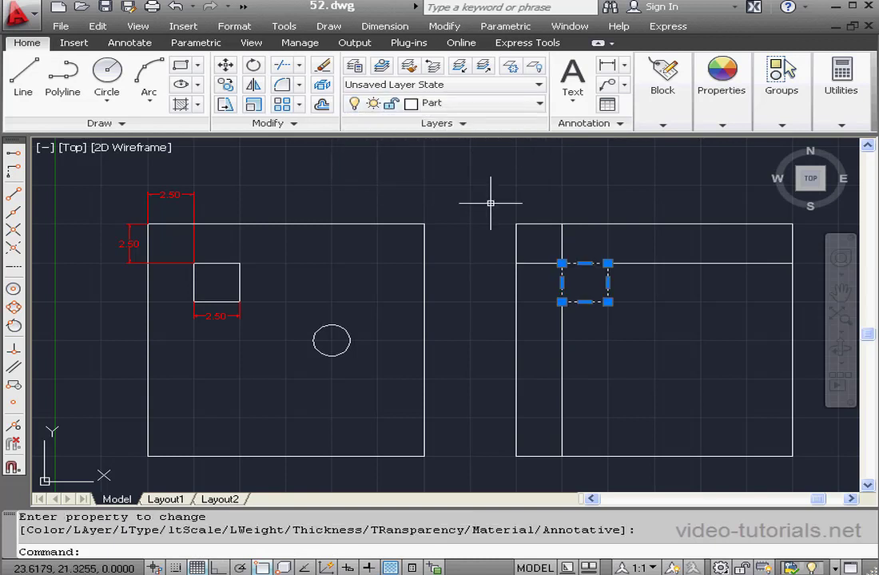
pyautogui.press('Escape')
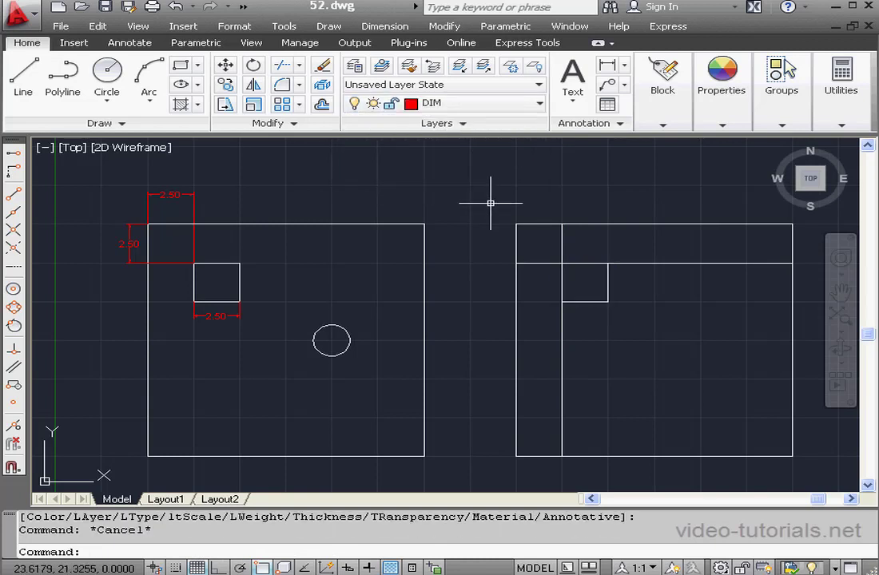
pyautogui.click(521, 106)
pyautogui.click(470, 181)
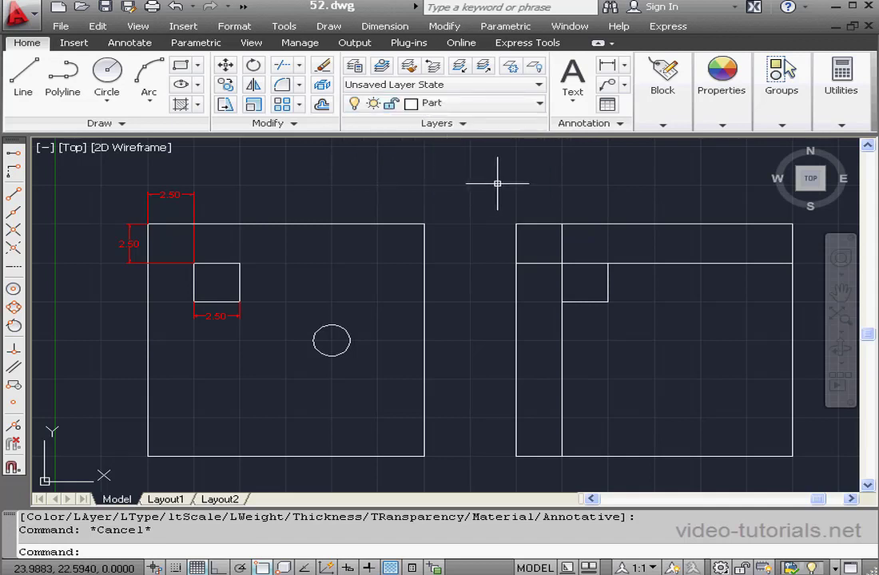
# - Erase the vertical and horizontal offset lines inside the exploded rectangle
pyautogui.click(562, 241)
pyautogui.click(661, 262)
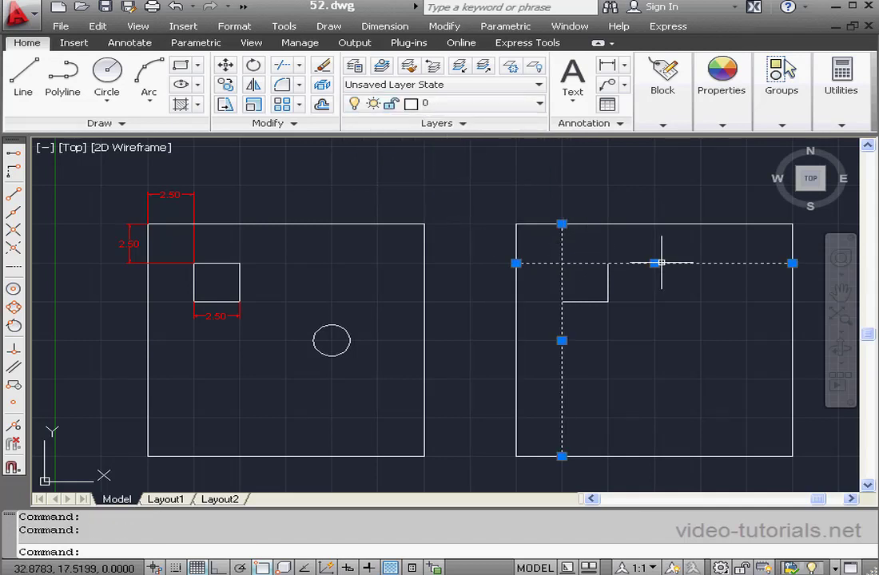
pyautogui.press('Delete')
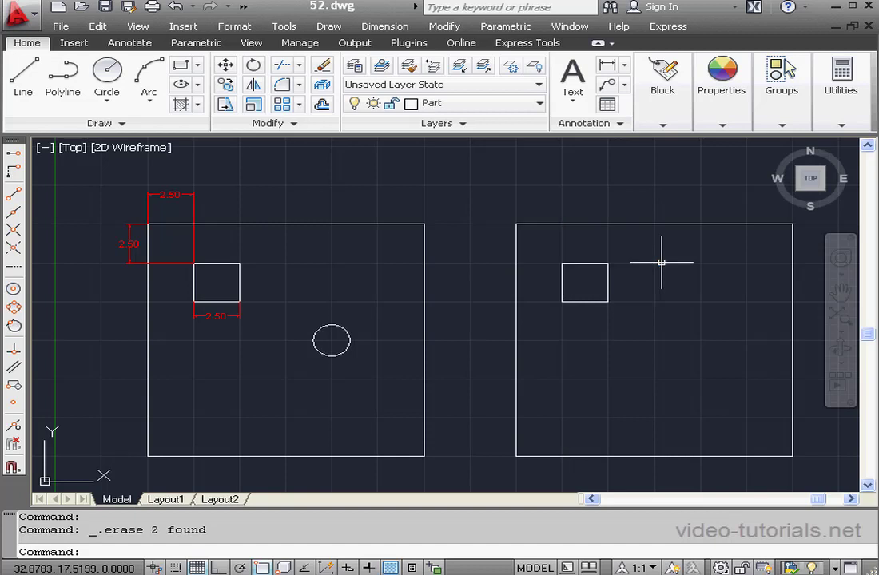
# - Erase the small square inside the exploded rectangle and the rectangle's top edge
pyautogui.click(585, 263)
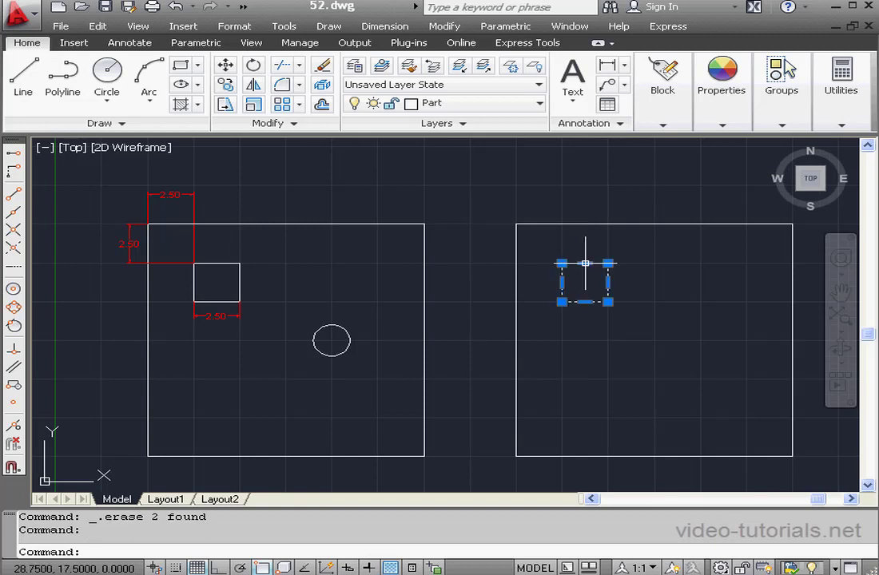
pyautogui.press('Delete')
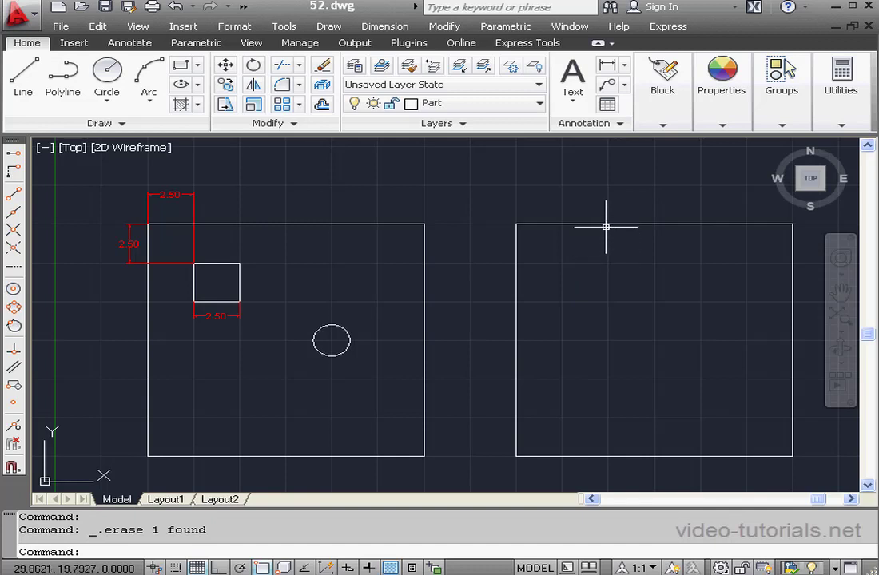
pyautogui.click(606, 224)
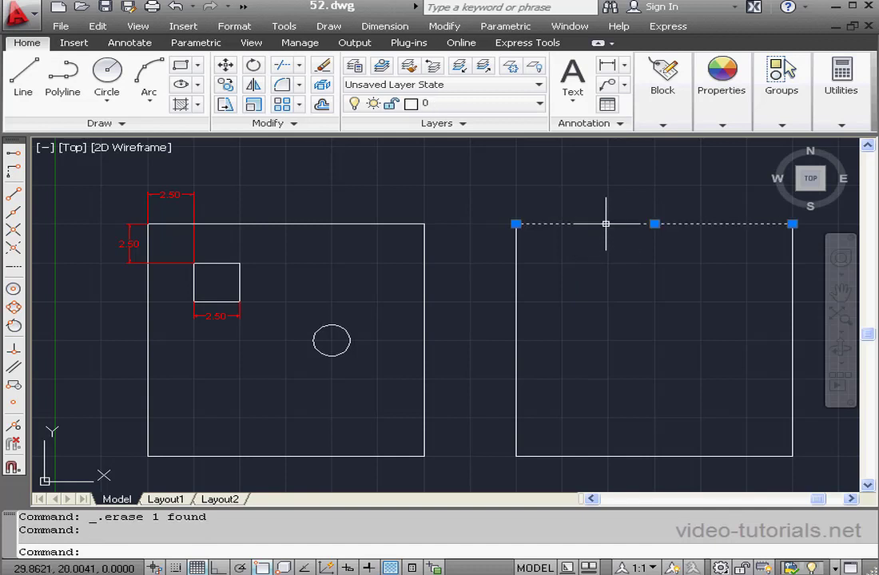
pyautogui.press('Delete')
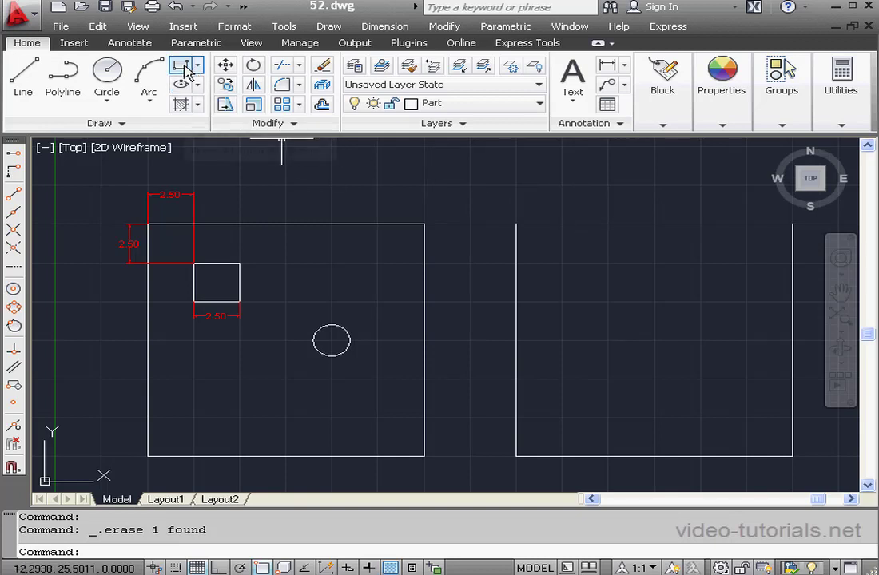
# - Start a rectangle with its first corner tracked 2.5 right and 2.5 down from the upper end of the open outline's left edge
pyautogui.click(185, 67)
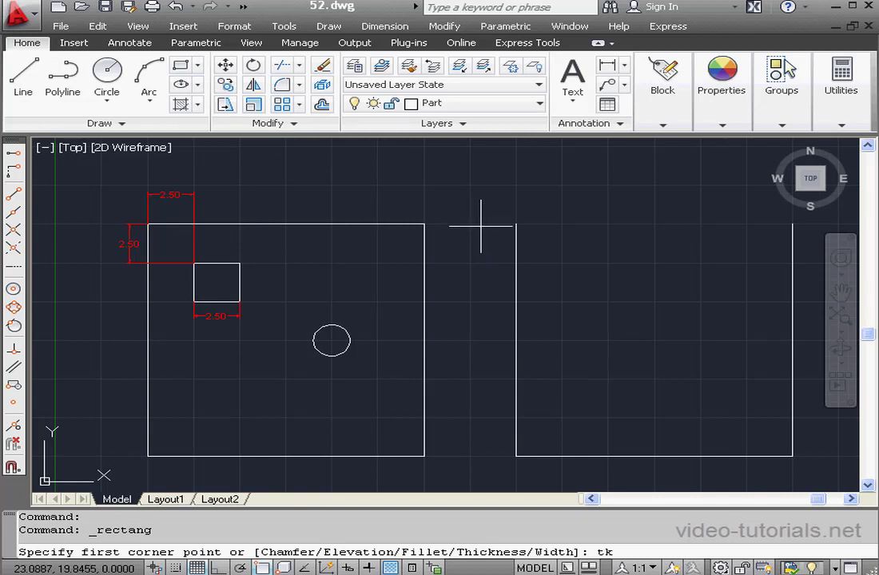
pyautogui.press('Return')
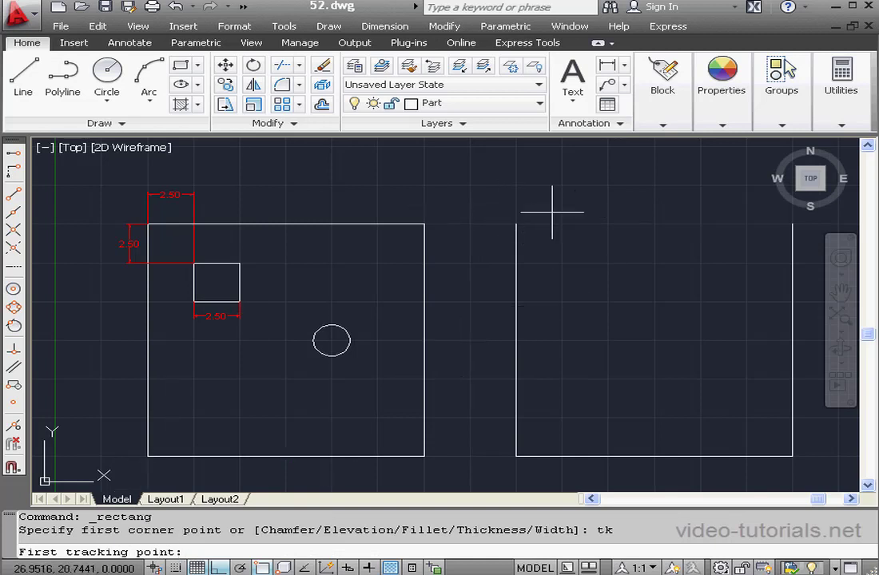
pyautogui.click(516, 224)
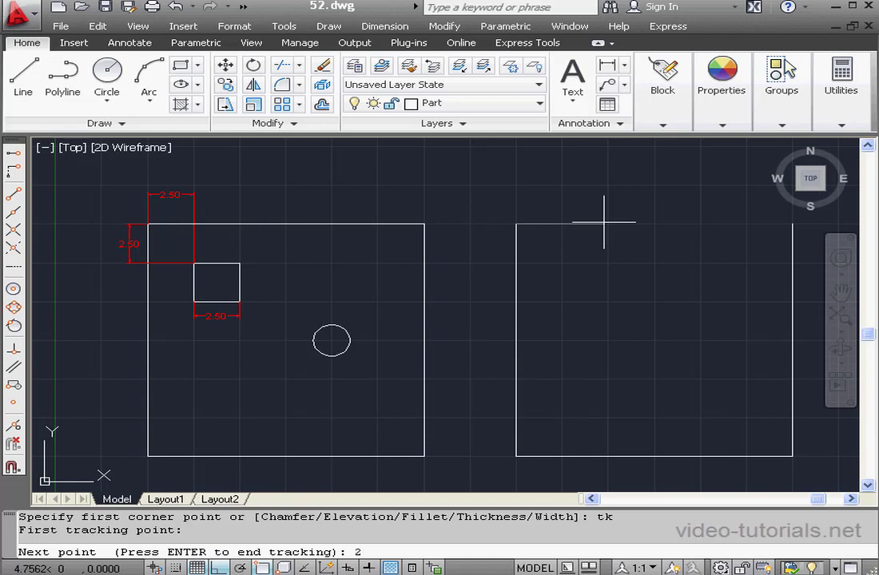
pyautogui.press('Return')
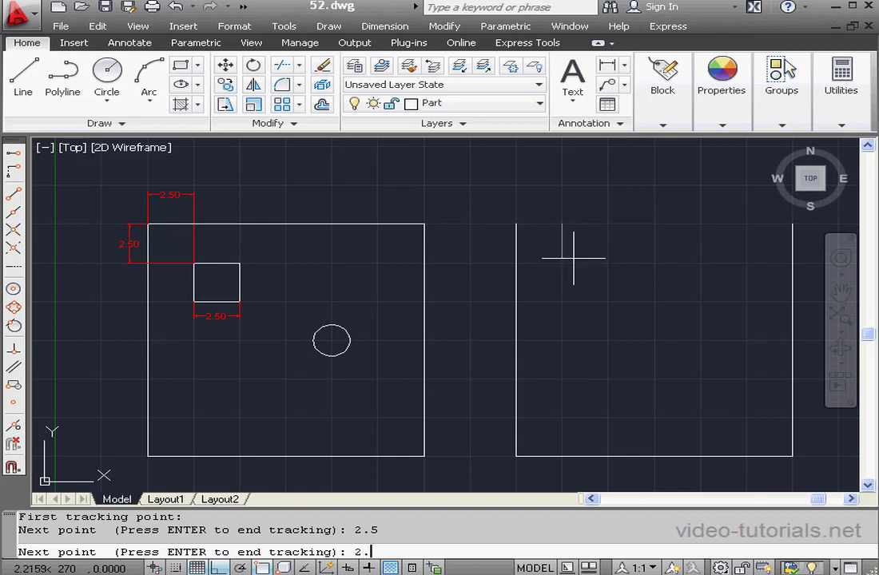
pyautogui.write('2.5')
pyautogui.press('Return')
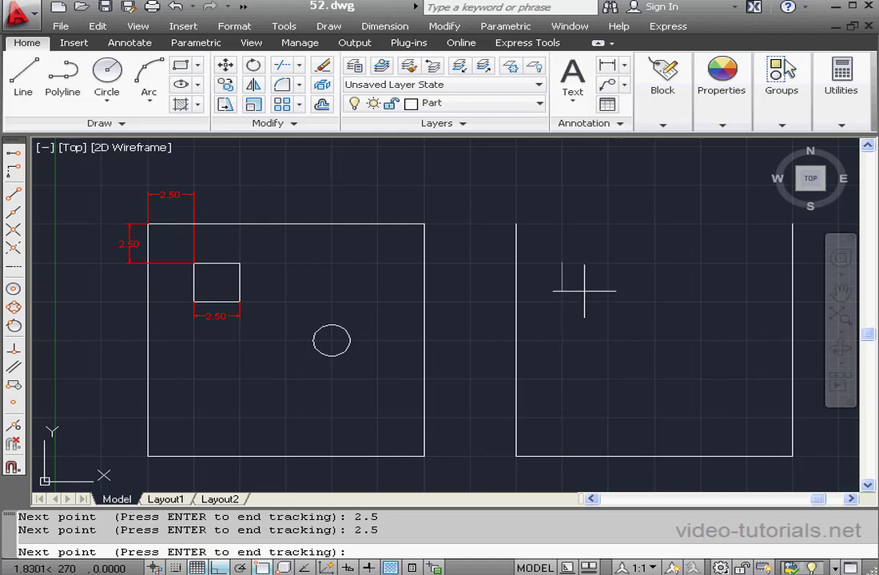
pyautogui.press('Return')
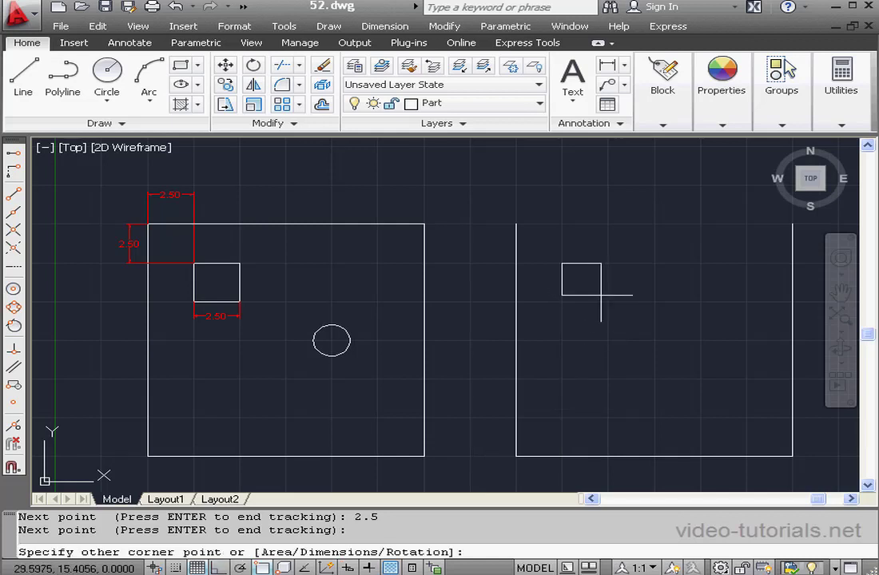
# - Size the rectangle by dimensions with length 2.5 and width 2.5, and place it down and to the right of its first corner
pyautogui.rightClick(607, 301)
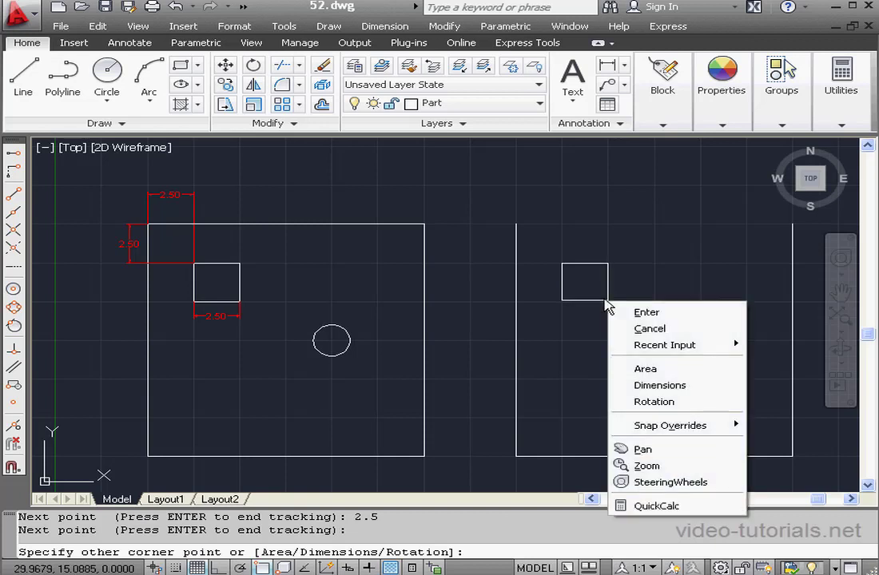
pyautogui.click(671, 385)
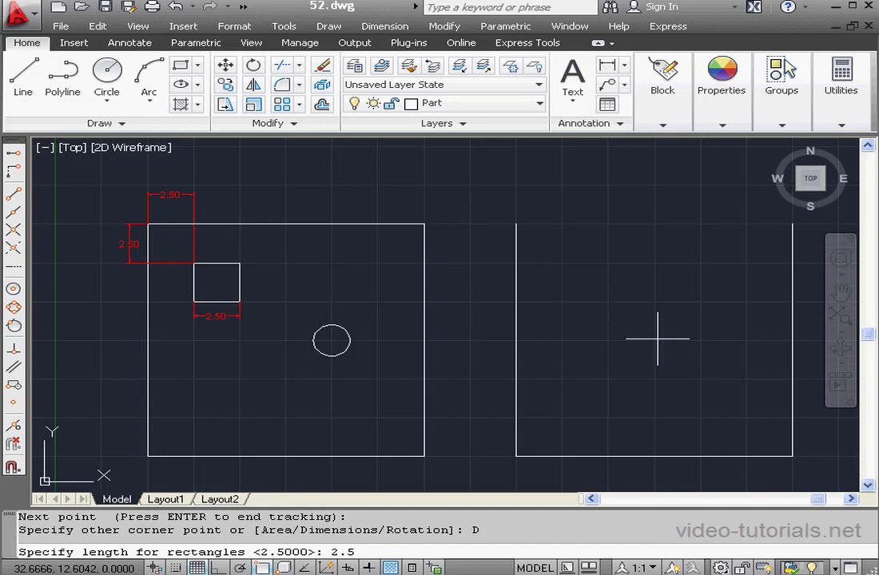
pyautogui.write('2.5')
pyautogui.press('Return')
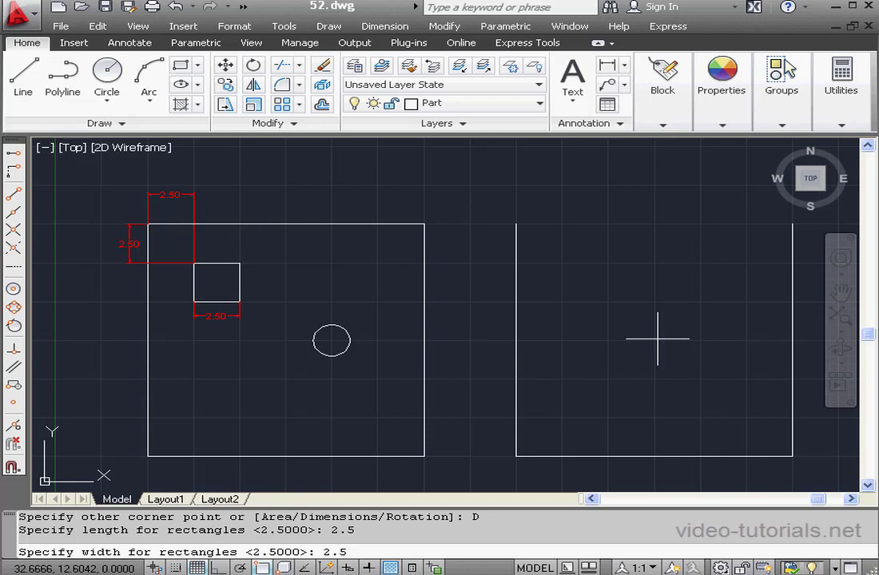
pyautogui.press('Return')
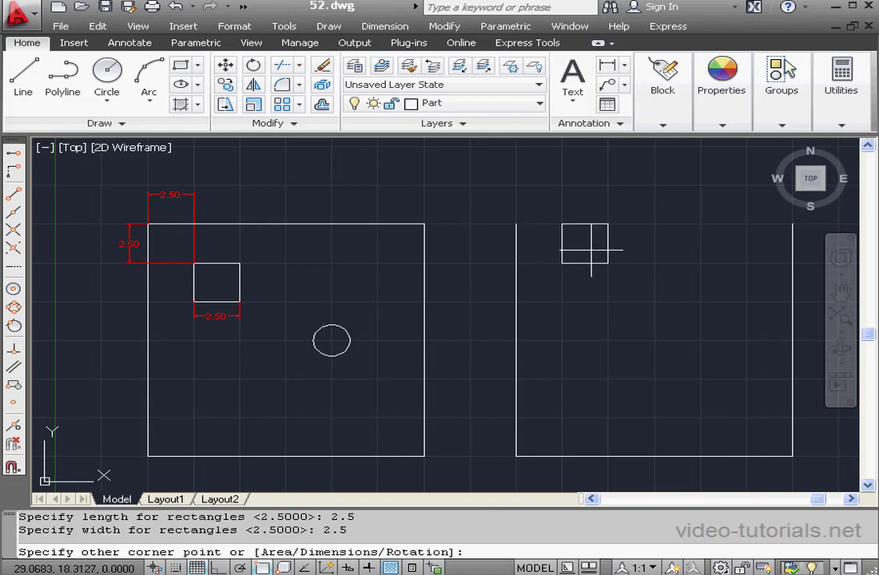
pyautogui.click(591, 280)
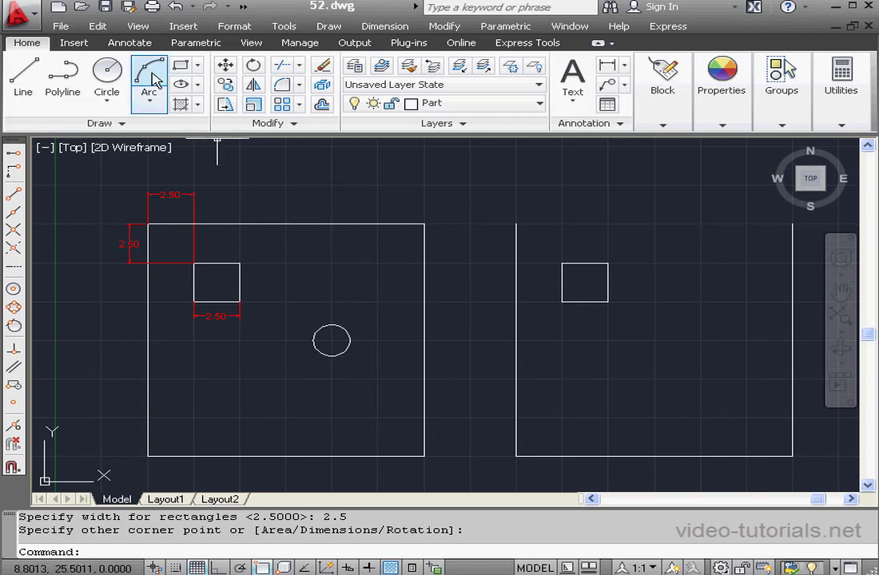
# - Add a horizontal linear dimension from the dimensioned part's upper-right corner to the circle's center, placed above the top edge
pyautogui.click(130, 44)
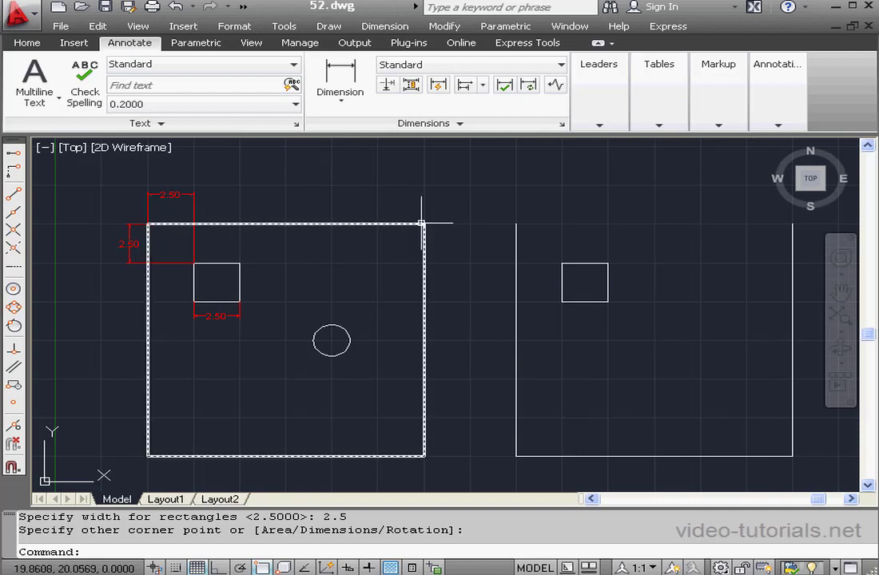
pyautogui.click(347, 104)
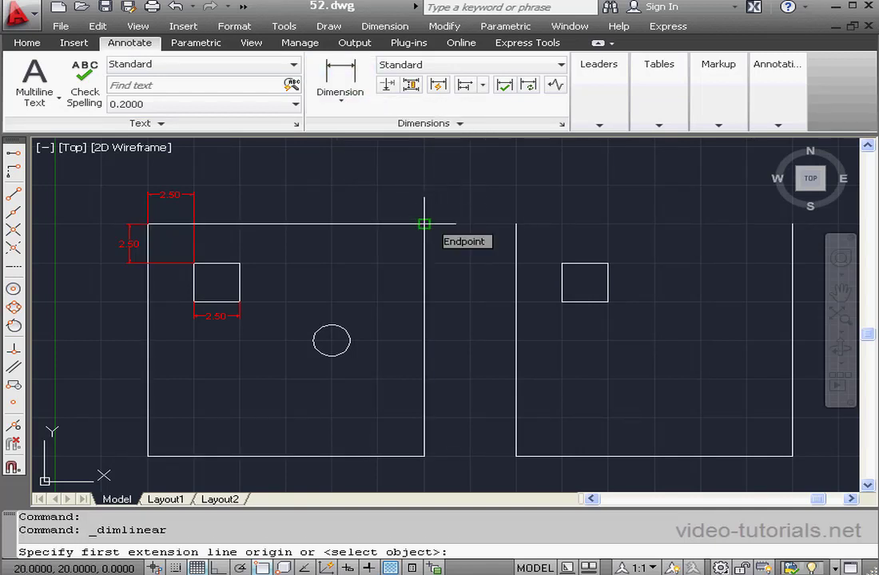
pyautogui.click(424, 224)
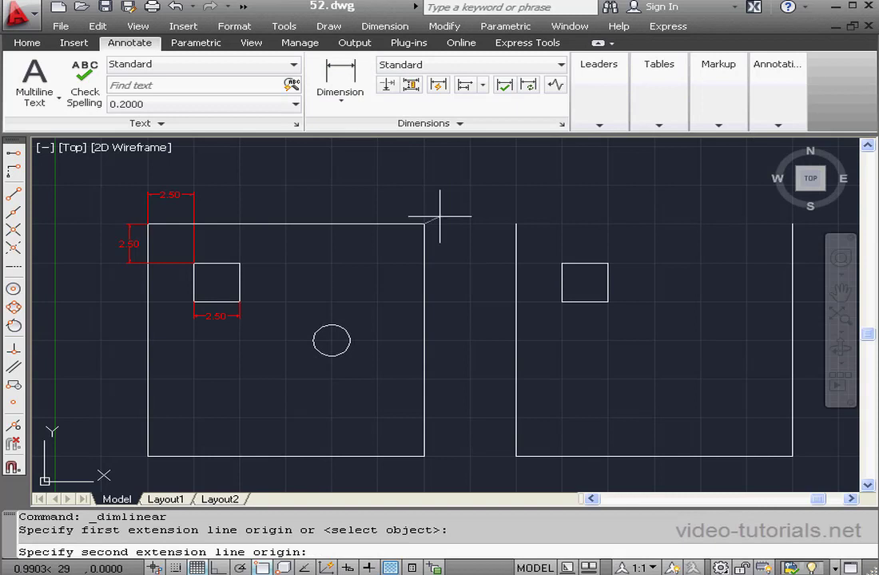
pyautogui.click(331, 341)
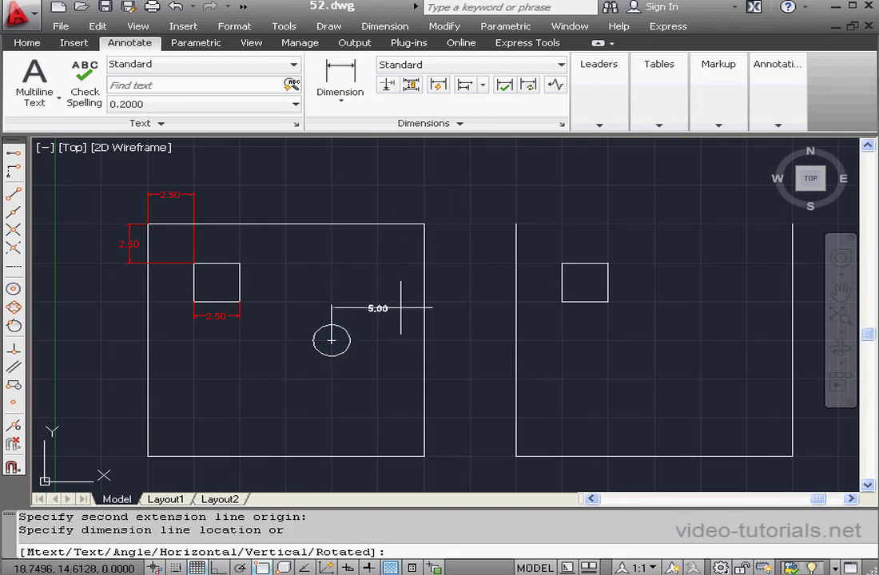
pyautogui.click(391, 199)
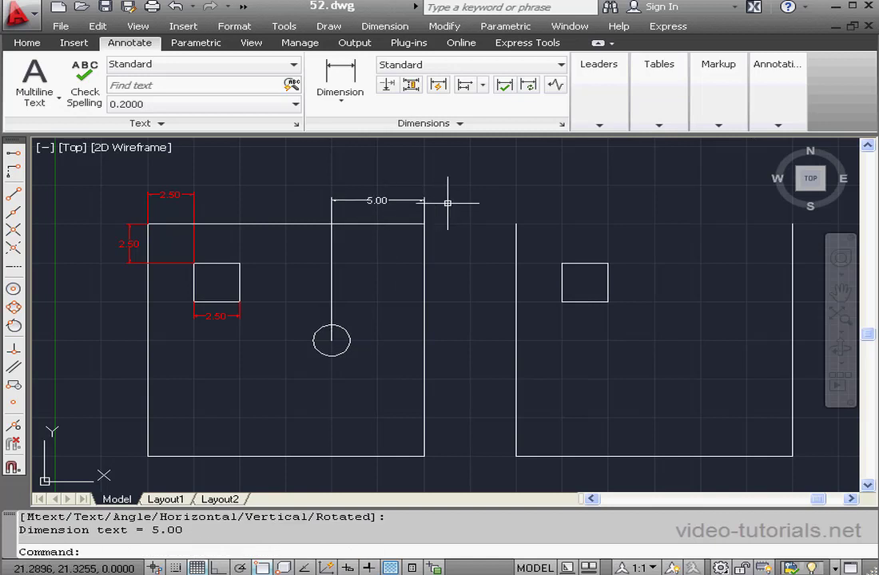
# - Move the new horizontal dimension to the DIM layer and make DIM the current layer
pyautogui.click(395, 199)
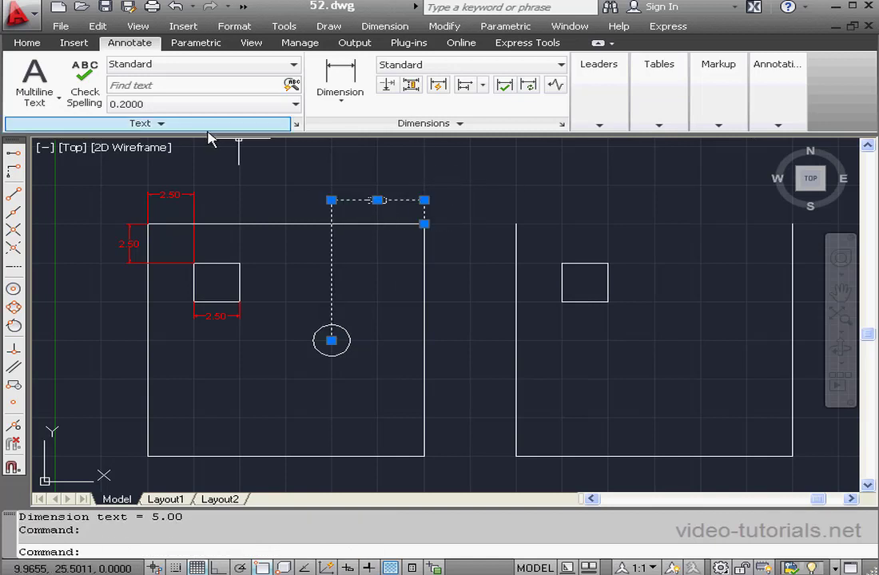
pyautogui.click(27, 42)
pyautogui.click(540, 105)
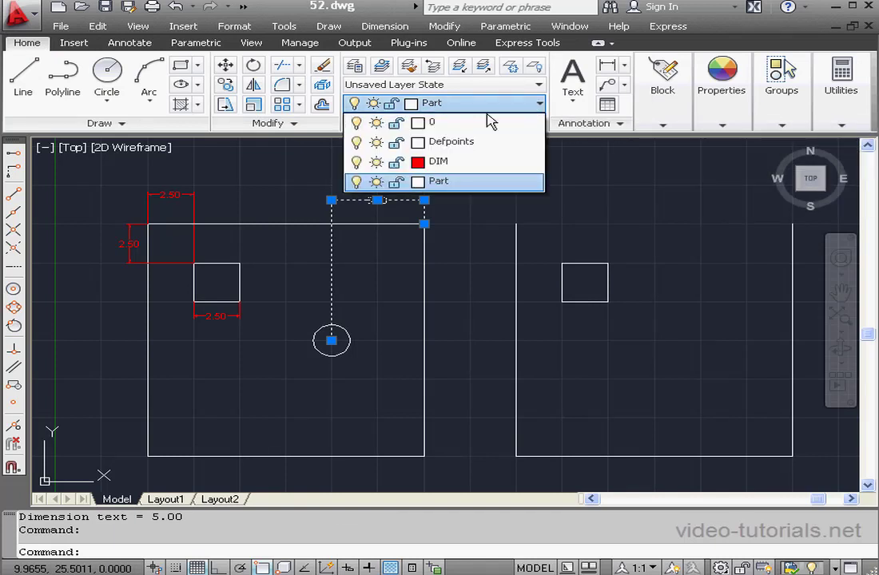
pyautogui.click(456, 165)
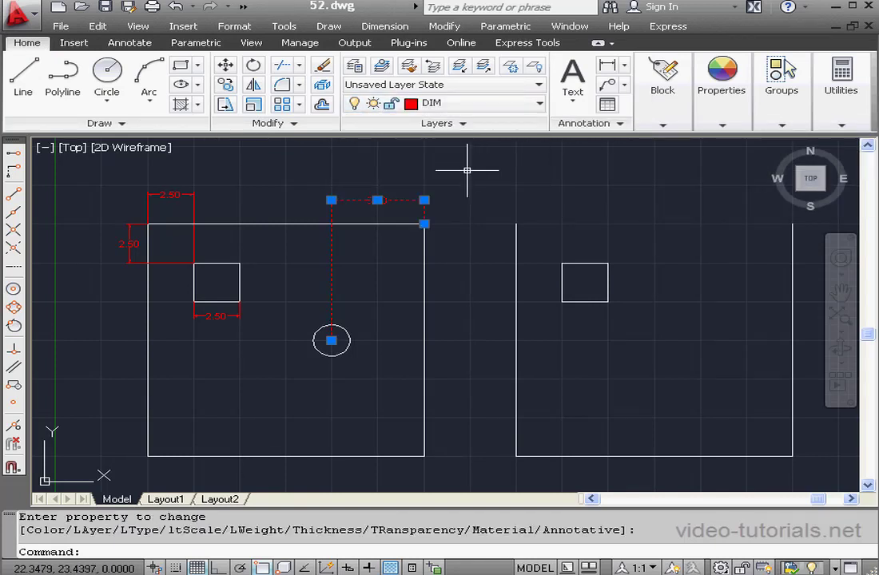
pyautogui.press('Escape')
pyautogui.click(540, 103)
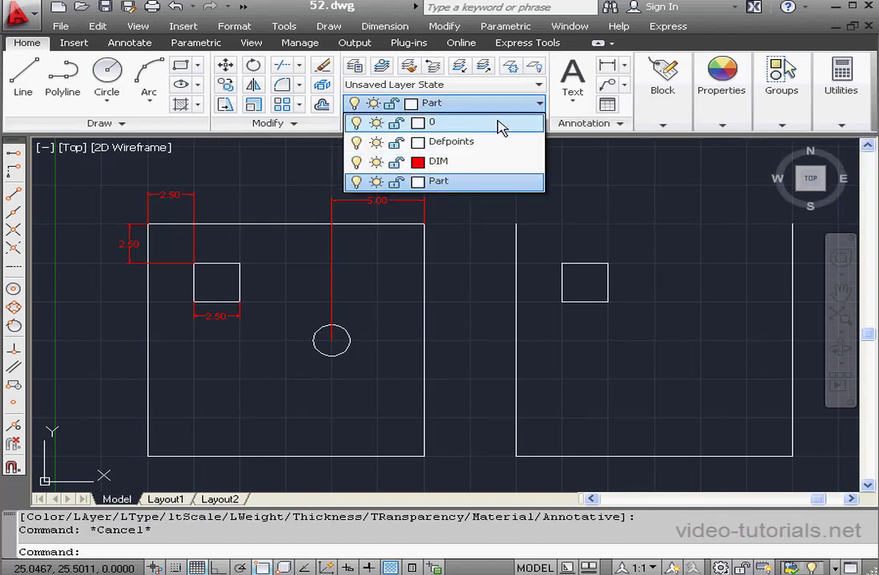
pyautogui.click(470, 163)
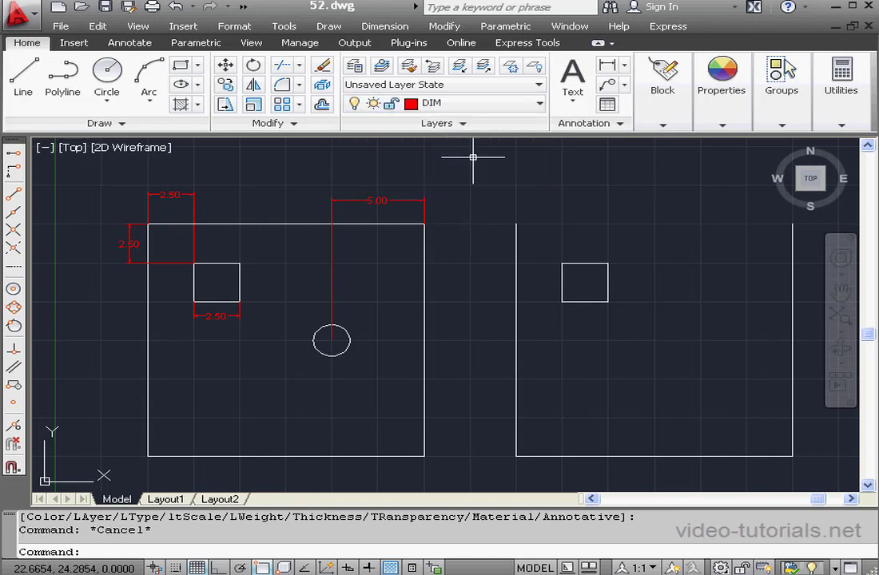
# - Add a vertical linear dimension from the part's upper-right corner to the circle's center, placed outside the right edge
pyautogui.click(131, 43)
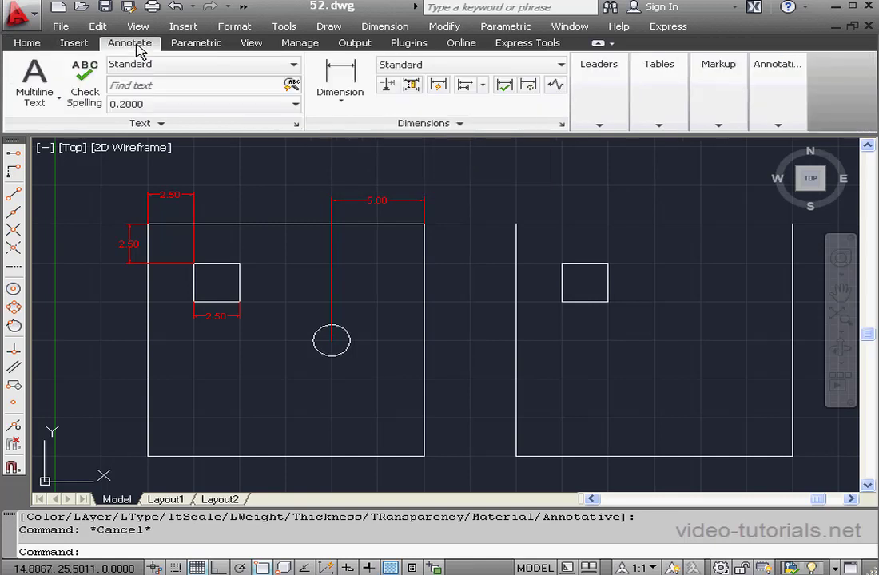
pyautogui.click(343, 78)
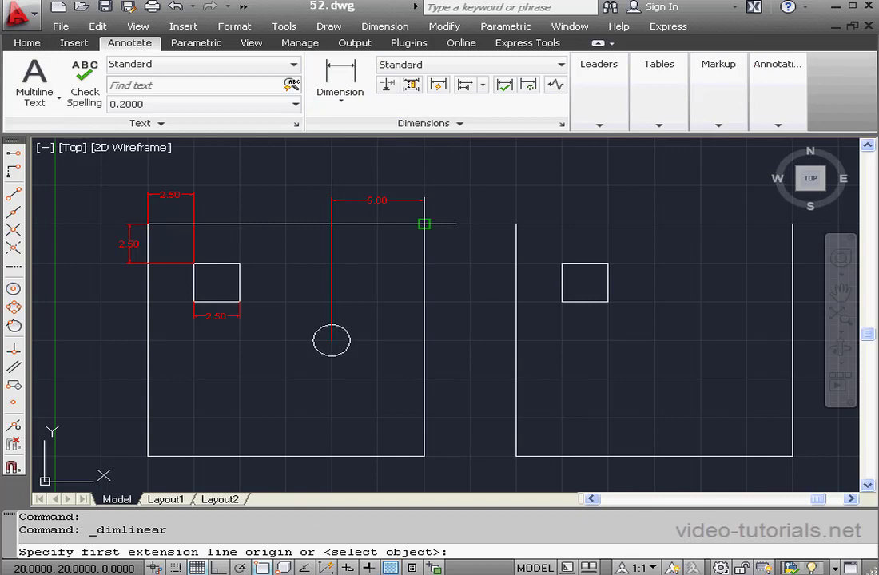
pyautogui.click(424, 223)
pyautogui.click(330, 340)
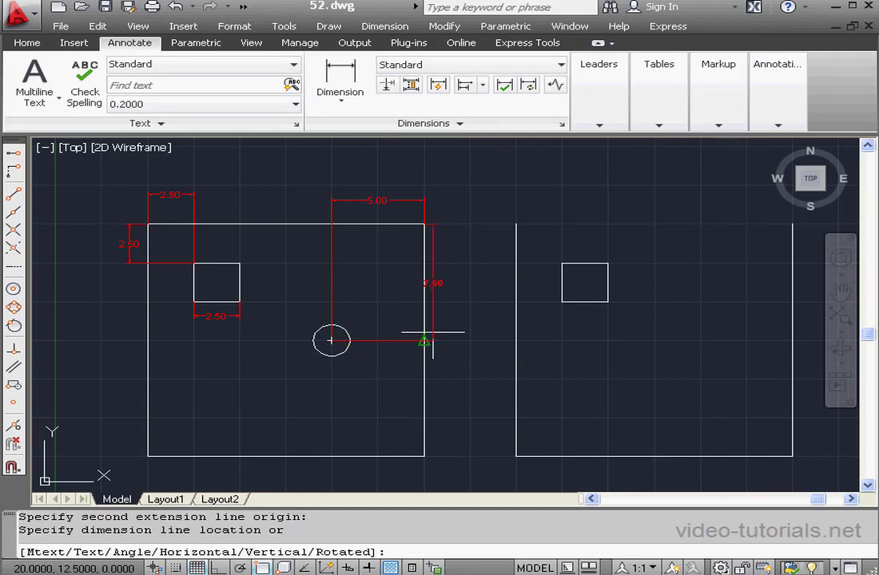
pyautogui.click(459, 283)
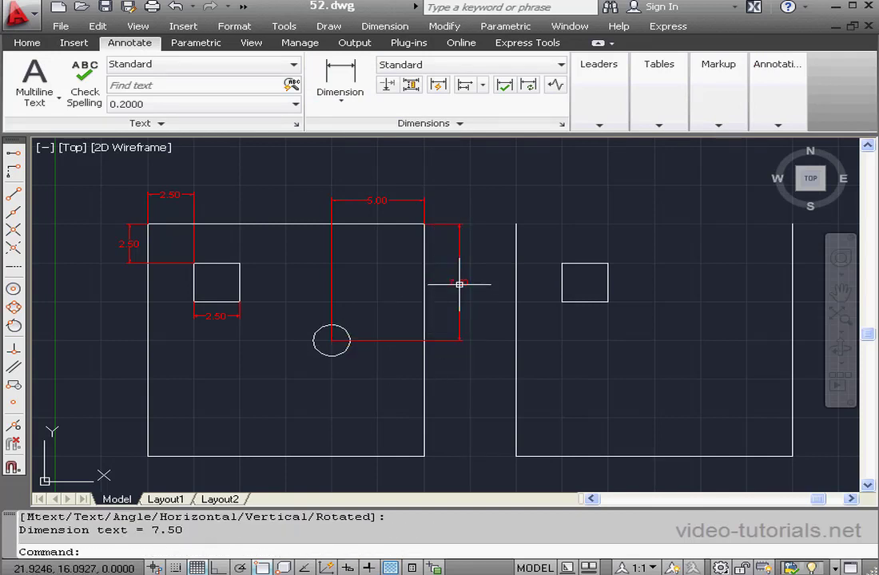
# - Add a radius dimension to the circle, with its text placed up and to the left of the circle
pyautogui.click(341, 101)
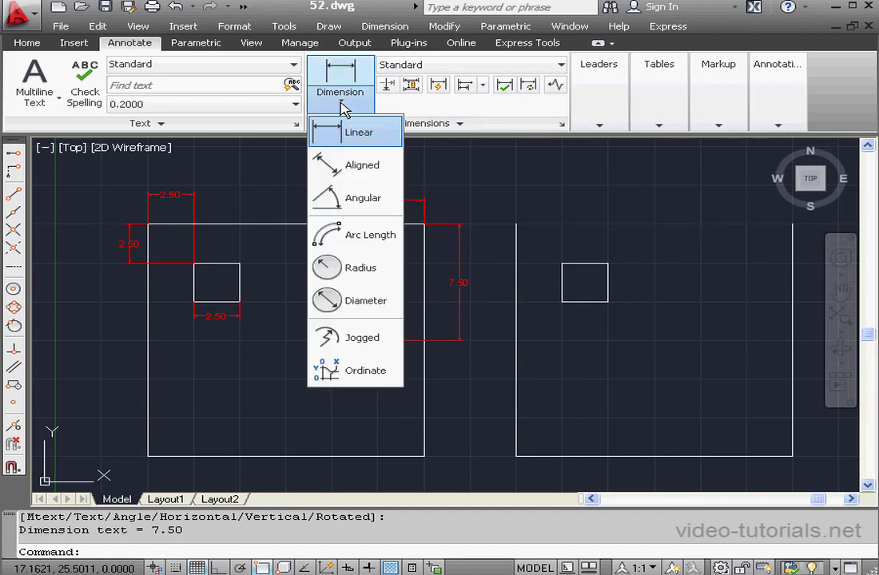
pyautogui.click(358, 267)
pyautogui.click(320, 327)
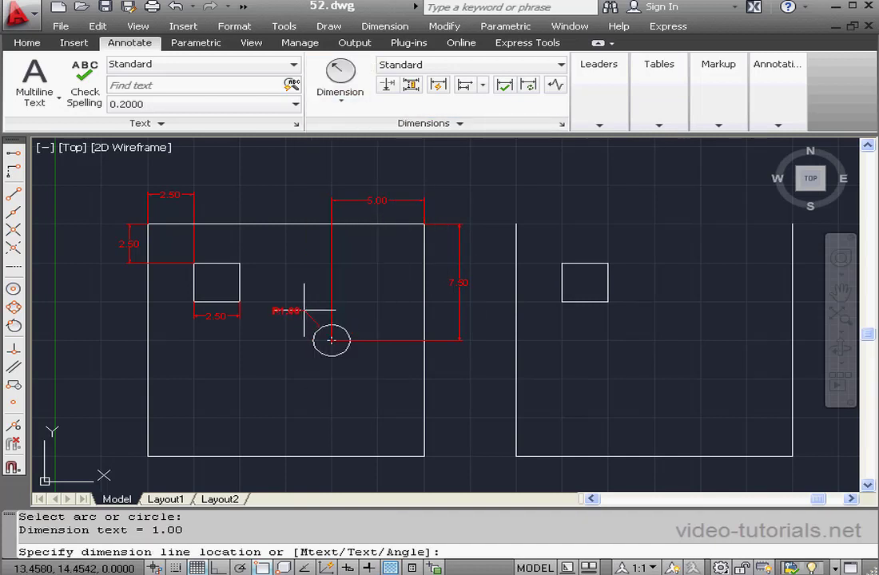
pyautogui.click(304, 305)
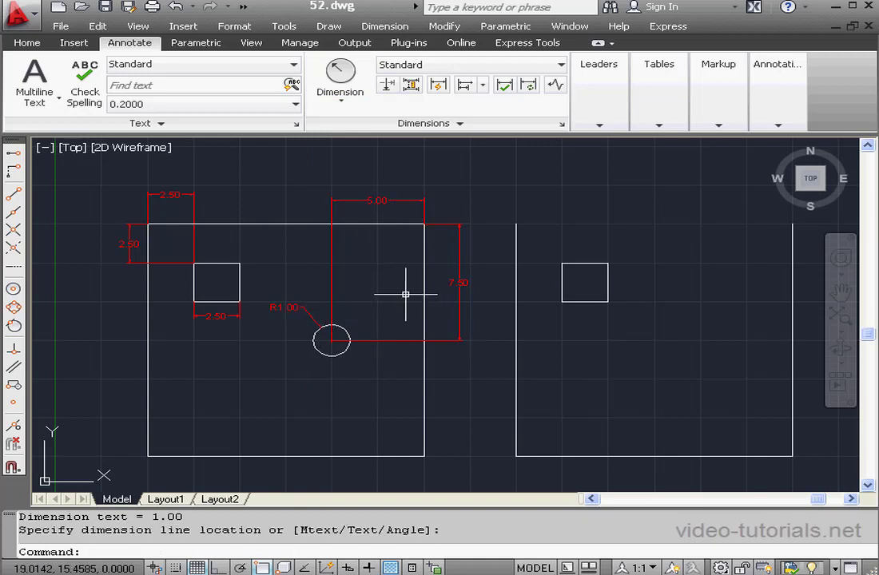
# - Make Part the current layer
pyautogui.click(27, 43)
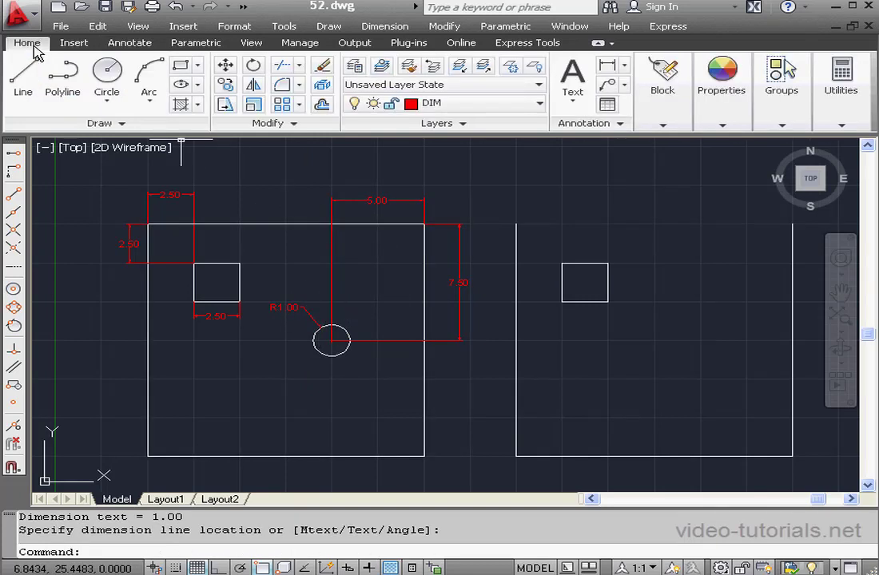
pyautogui.click(539, 103)
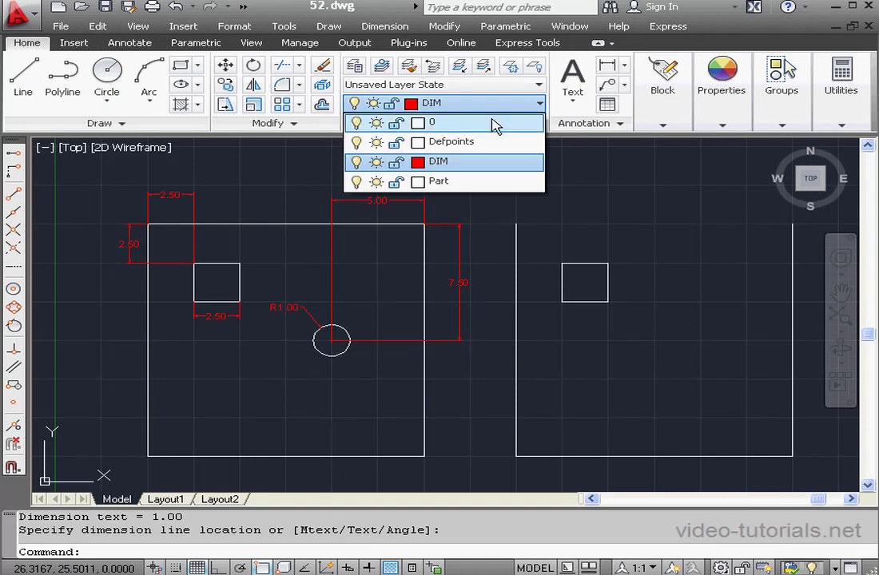
pyautogui.click(478, 182)
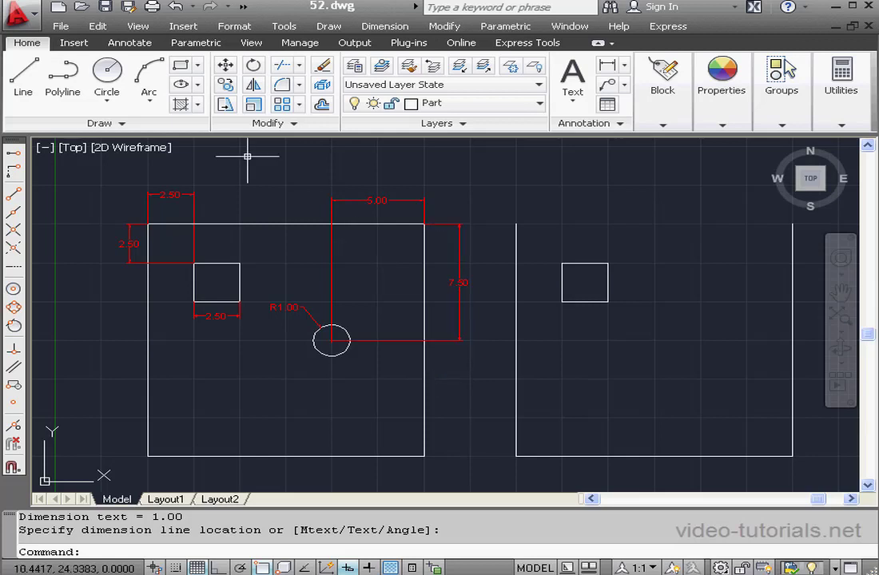
# - Start a circle in the copied outline, using tracking to locate its center 5 left and 7.5 down from the upper-right corner
pyautogui.click(108, 80)
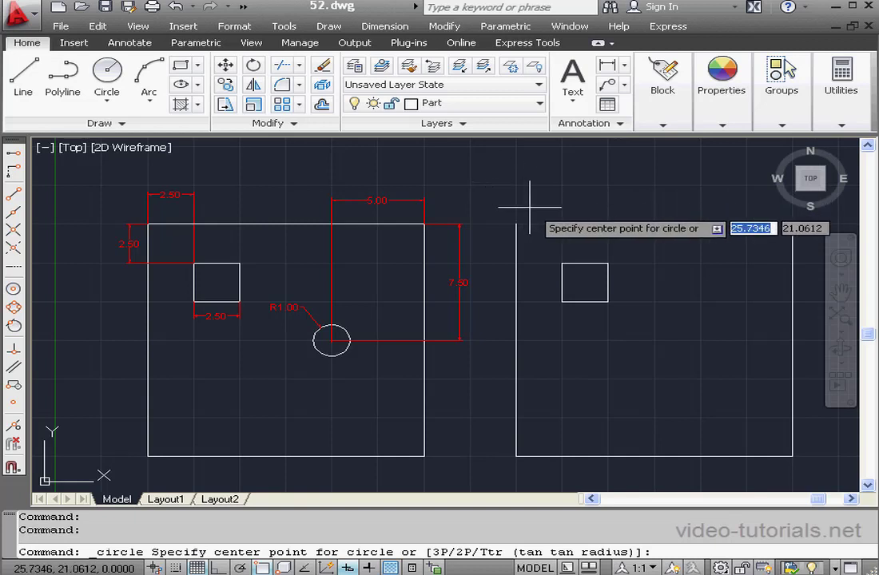
pyautogui.write('k')
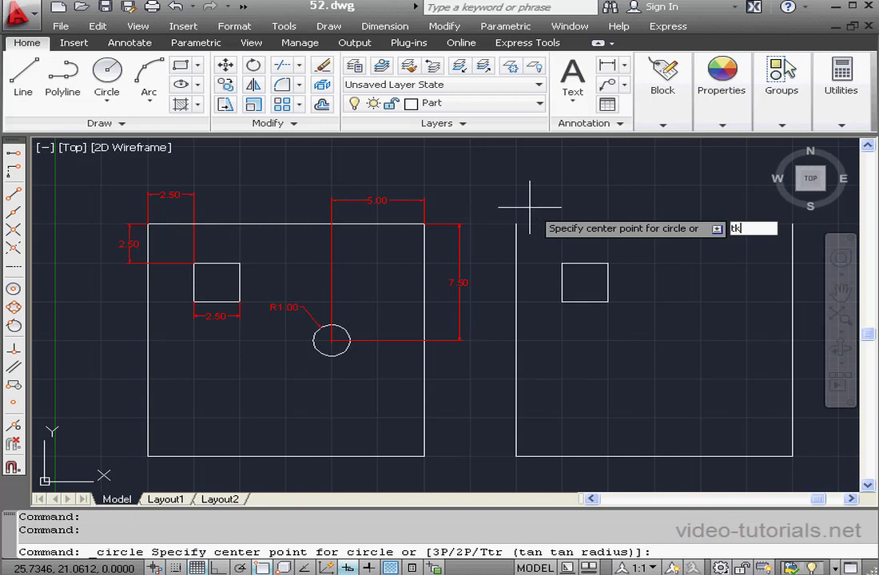
pyautogui.press('Return')
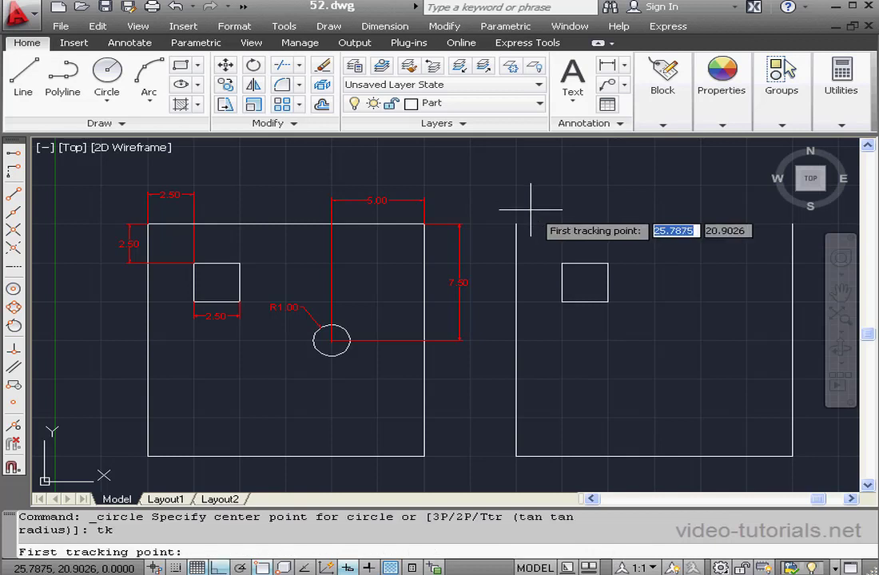
pyautogui.scroll(2, 647, 294)
pyautogui.moveTo(647, 293); pyautogui.dragTo(353, 298, button='middle')
pyautogui.scroll(-2, 349, 314)
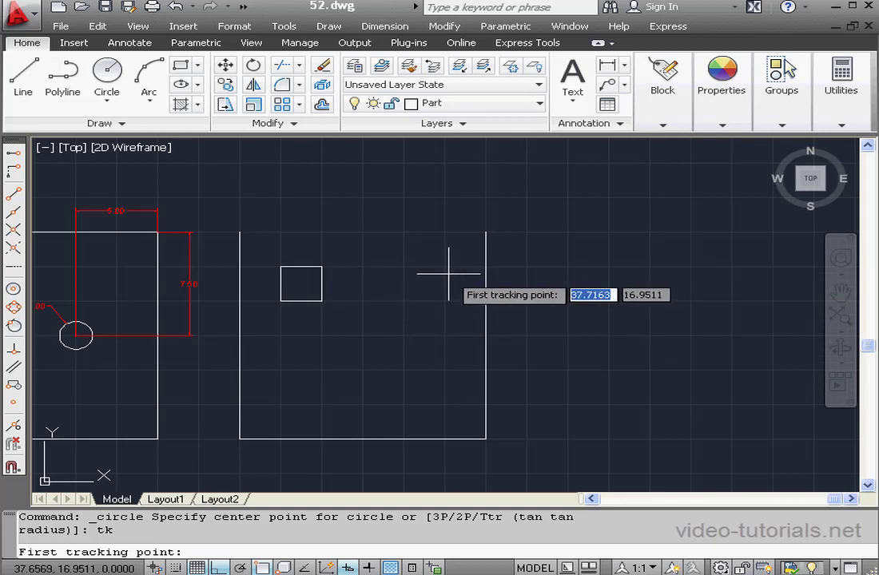
pyautogui.click(485, 232)
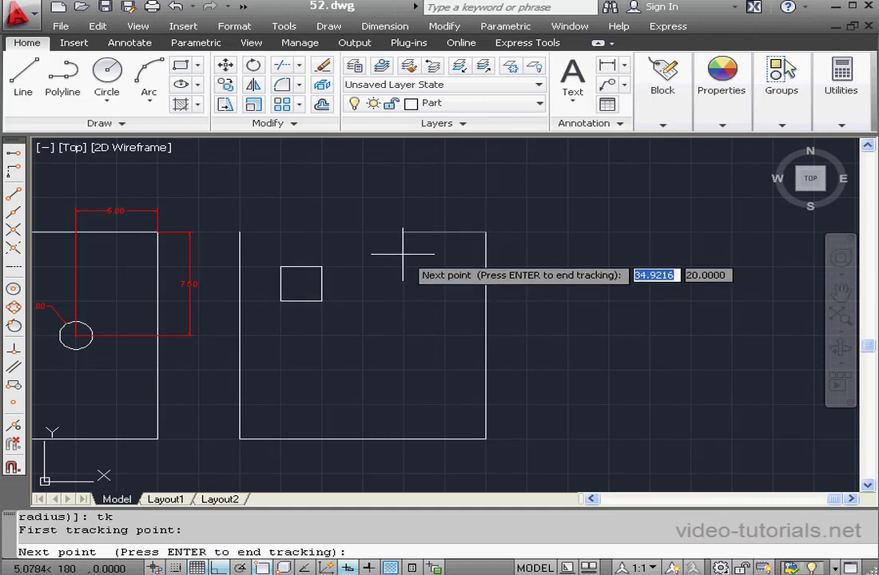
pyautogui.write('5')
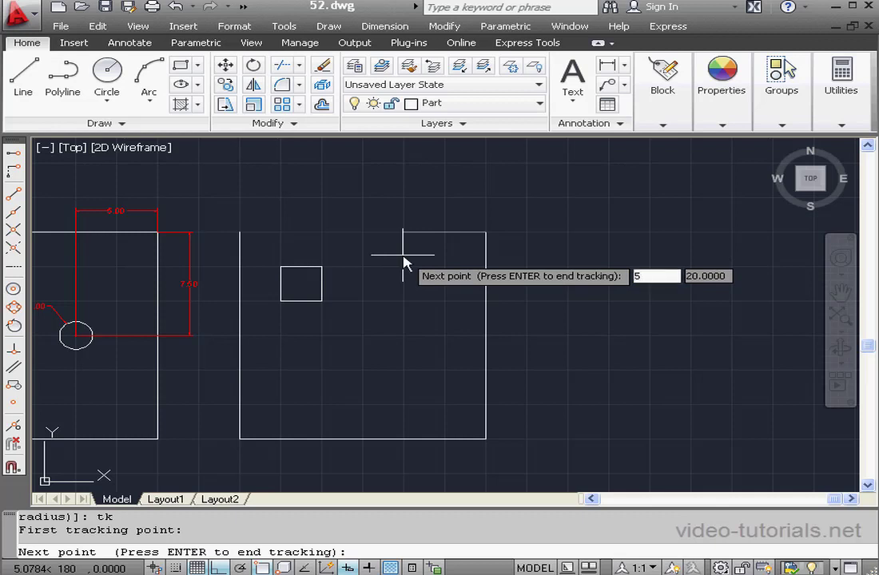
pyautogui.press('Return')
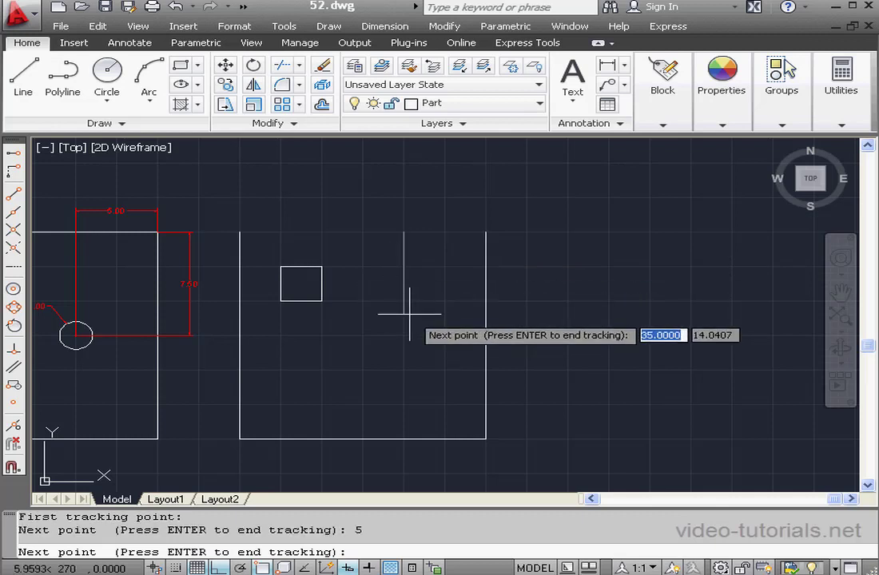
pyautogui.write('7.5')
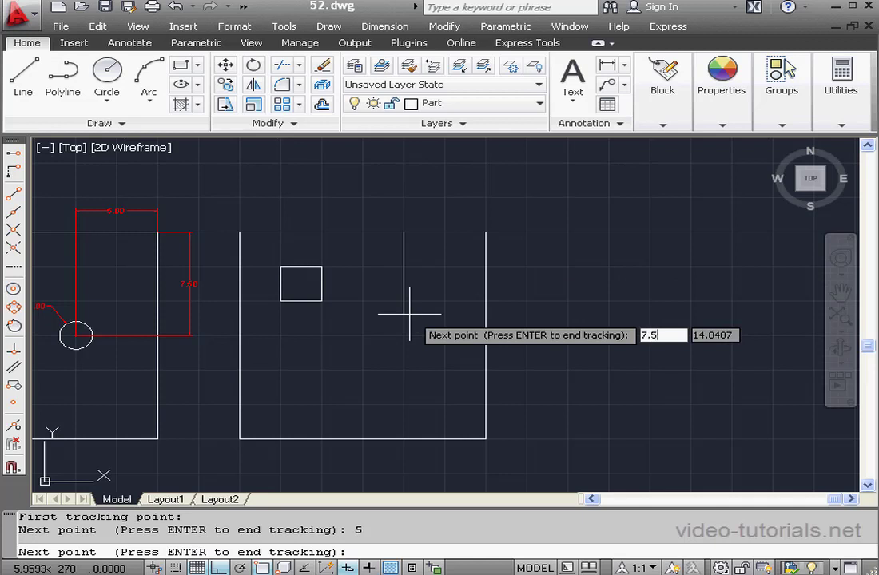
pyautogui.press('Return')
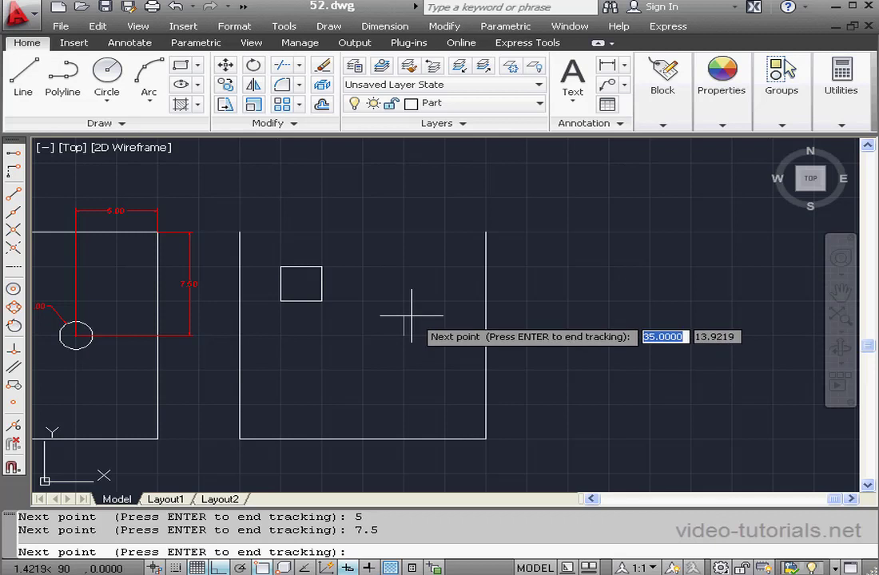
pyautogui.press('Return')
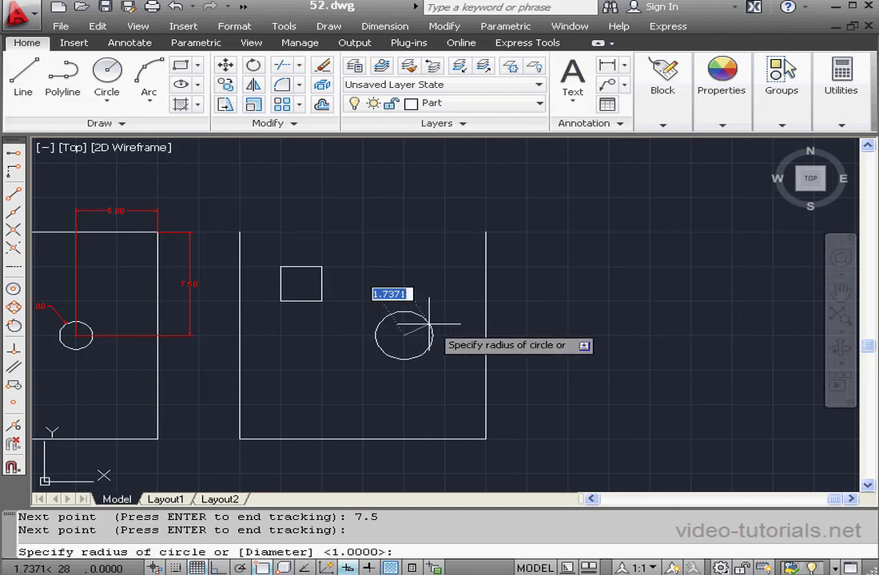
# - Give the circle in the copied outline a radius of 1
pyautogui.write('1')
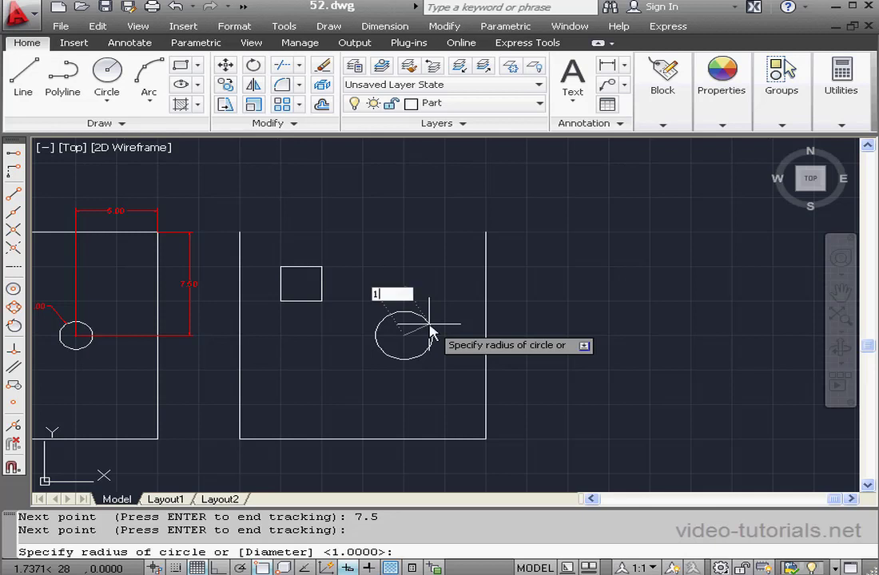
pyautogui.press('Return')
pyautogui.moveTo(310, 355); pyautogui.dragTo(512, 351, button='middle')
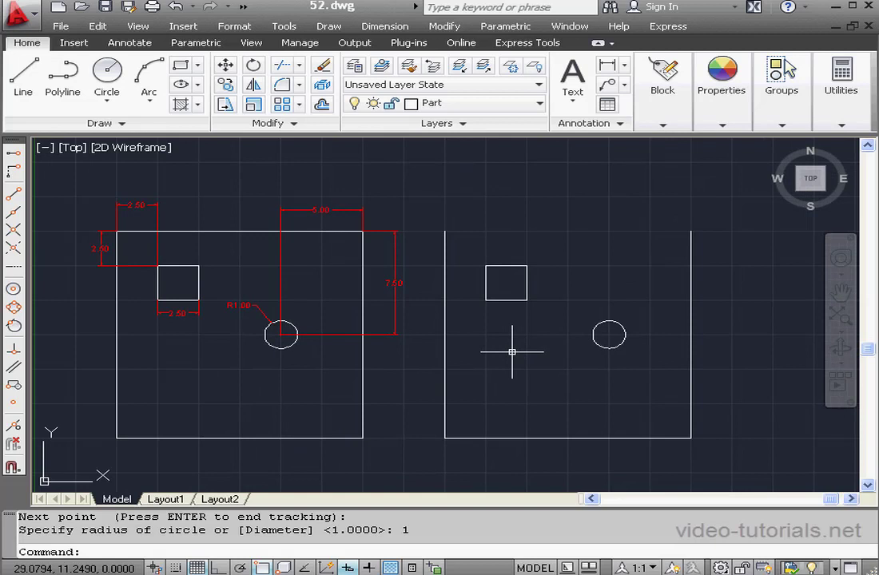